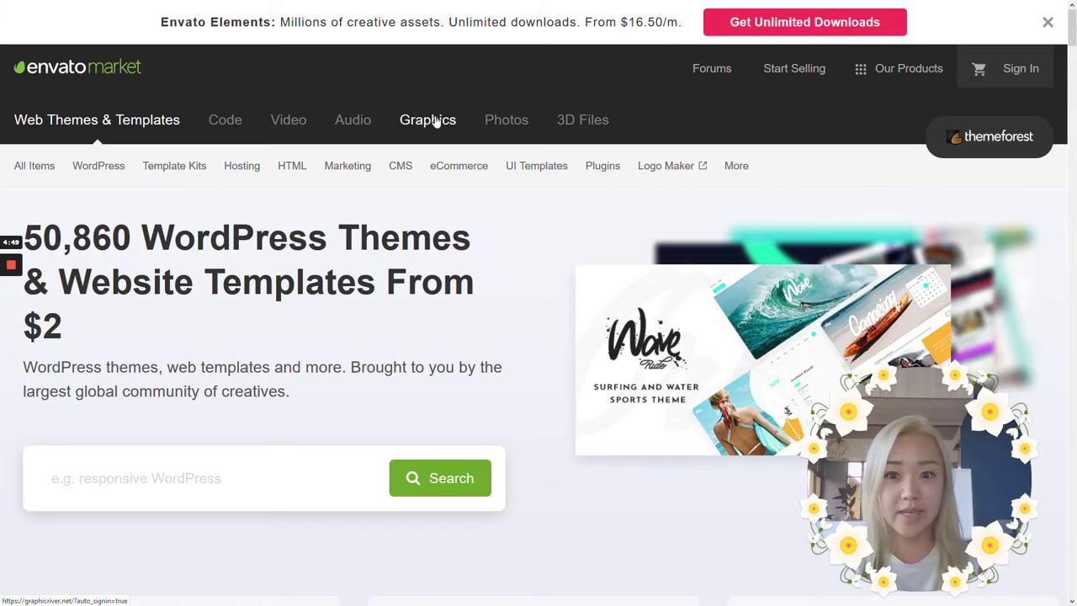
# Search the Graphics section of Envato Market for "instagram puzzle".
pyautogui.click(429, 121)
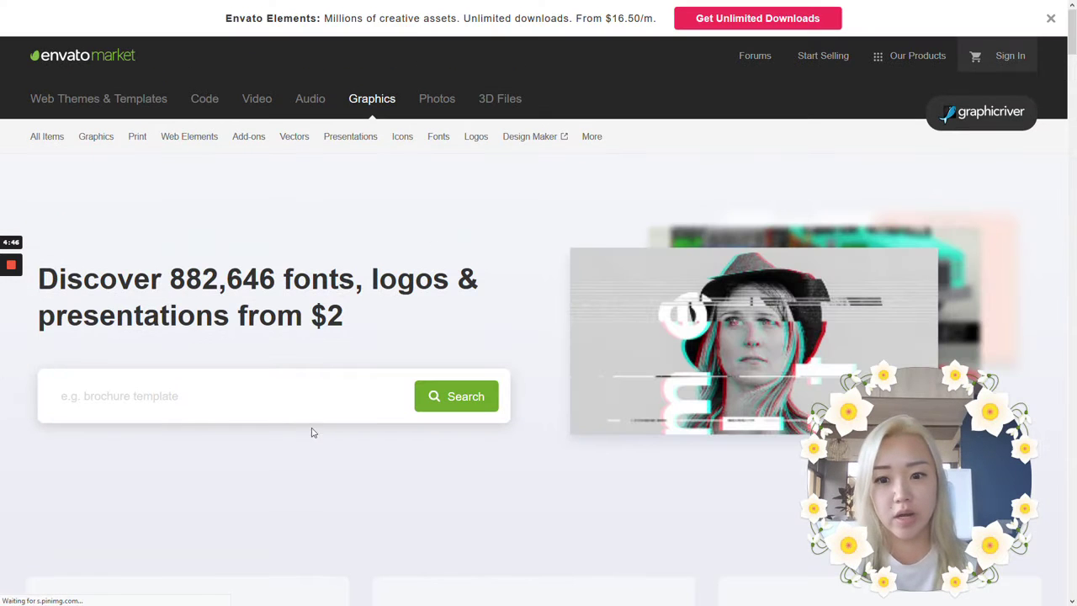
pyautogui.click(314, 395)
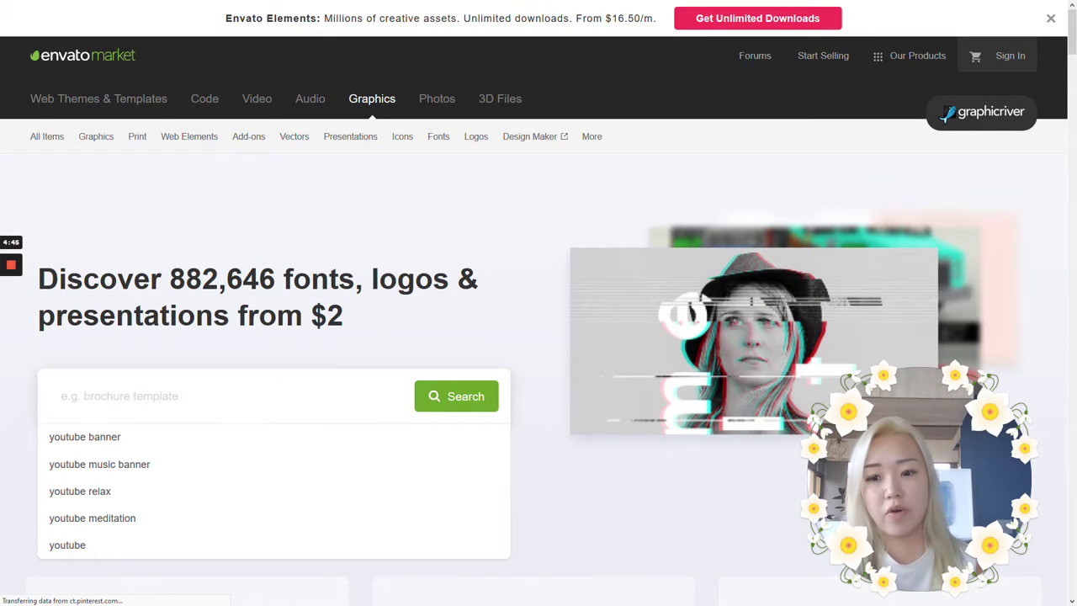
pyautogui.write('instagram p')
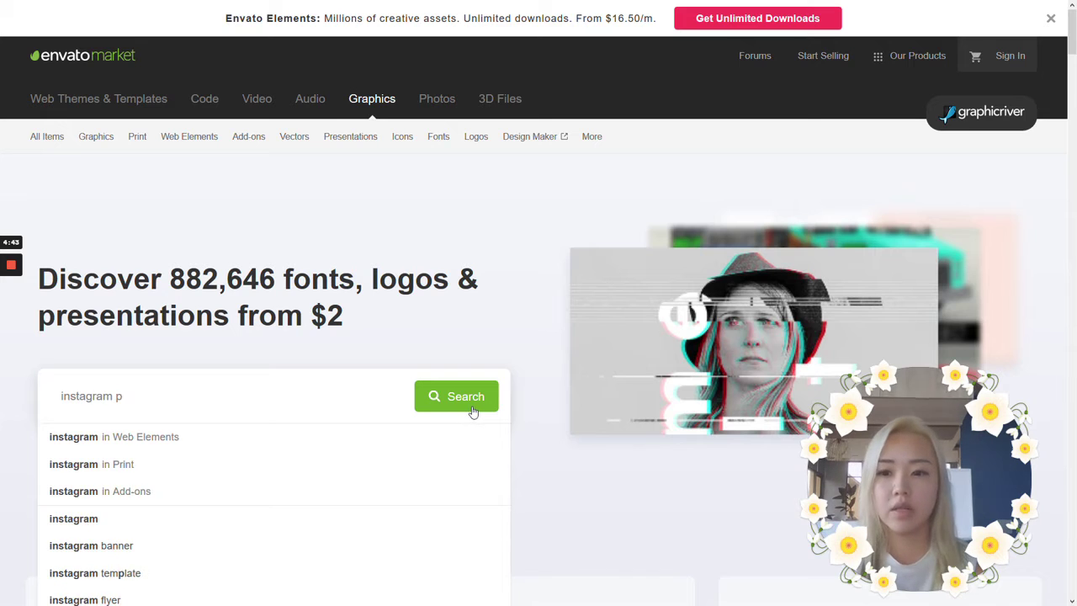
pyautogui.write('uzzle')
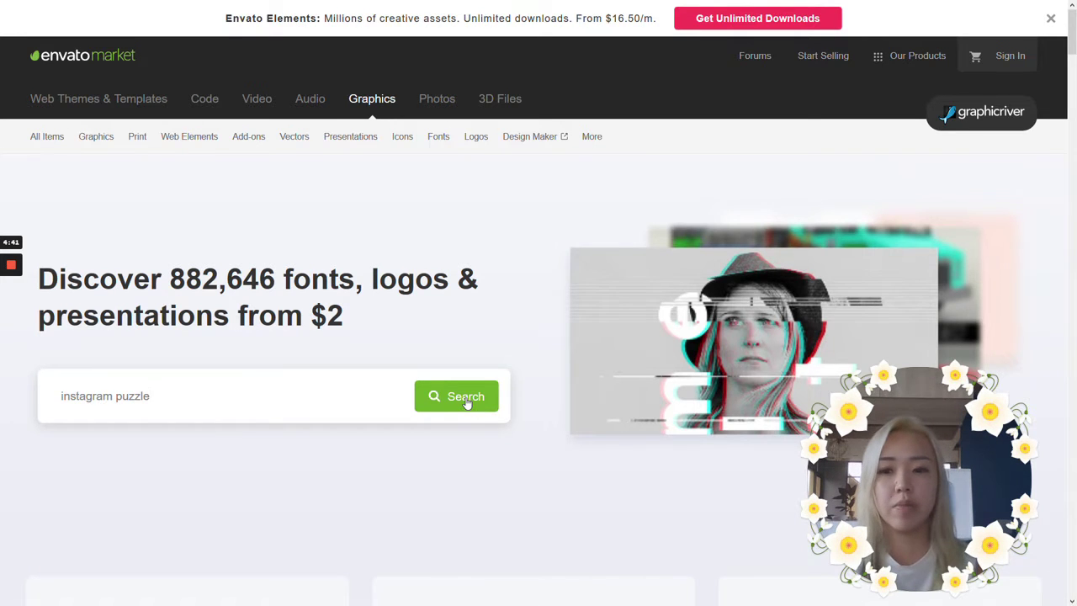
pyautogui.click(466, 401)
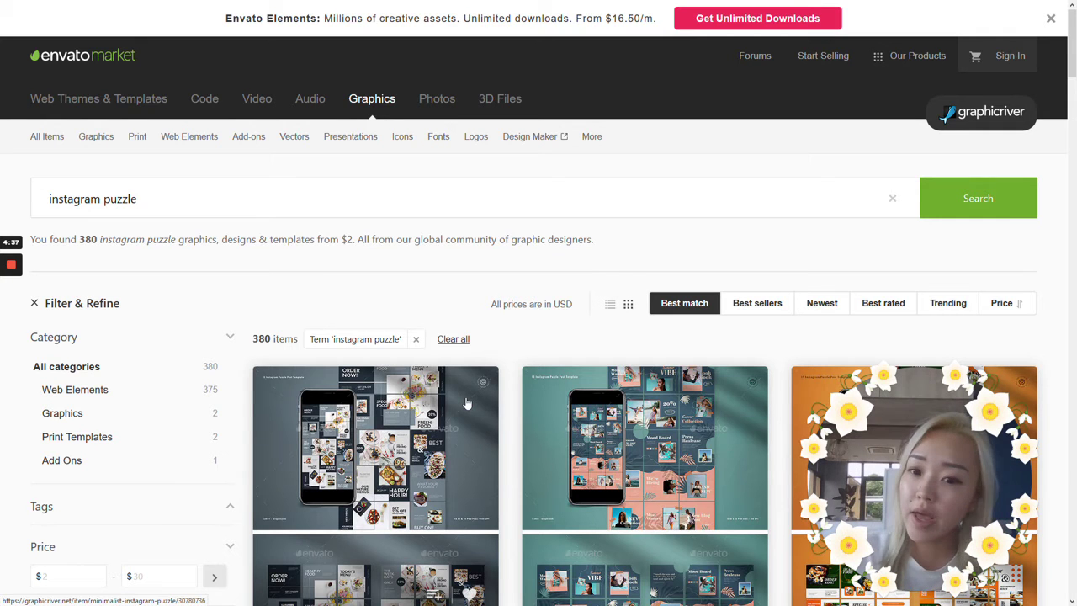
# Open the Summer Instagram Puzzle template from the results and review its preview images, included files and product features.
pyautogui.scroll(-2, 467, 404)
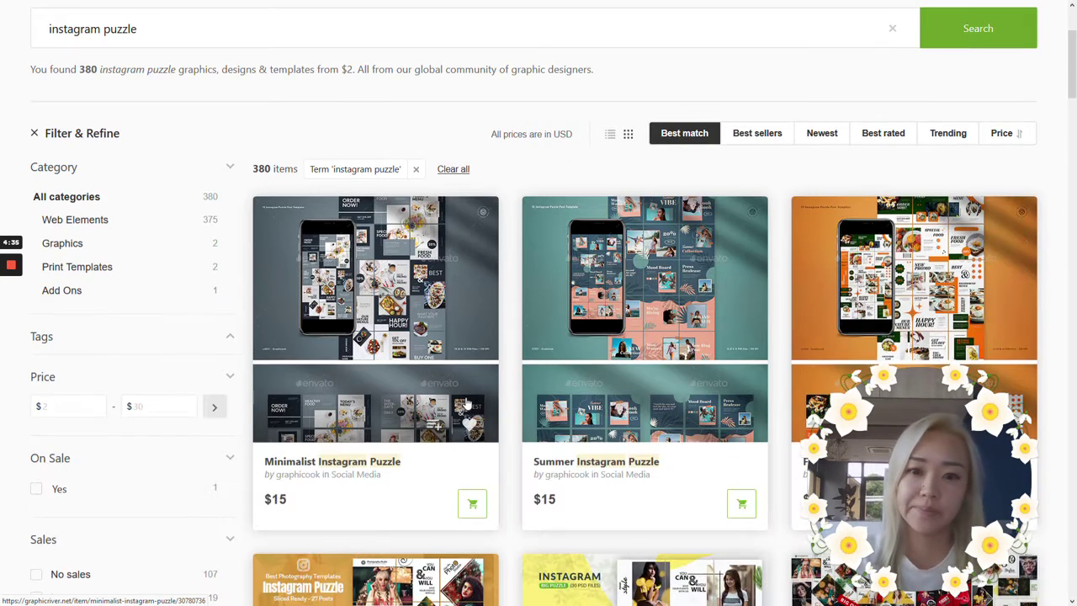
pyautogui.click(580, 334)
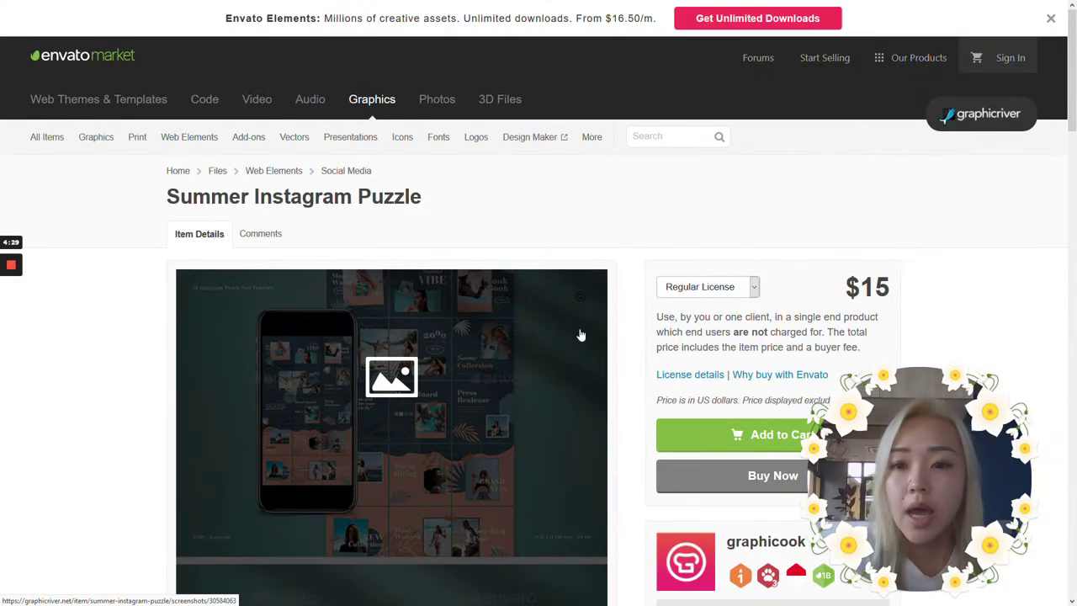
pyautogui.scroll(-2, 579, 335)
pyautogui.scroll(-5, 580, 335)
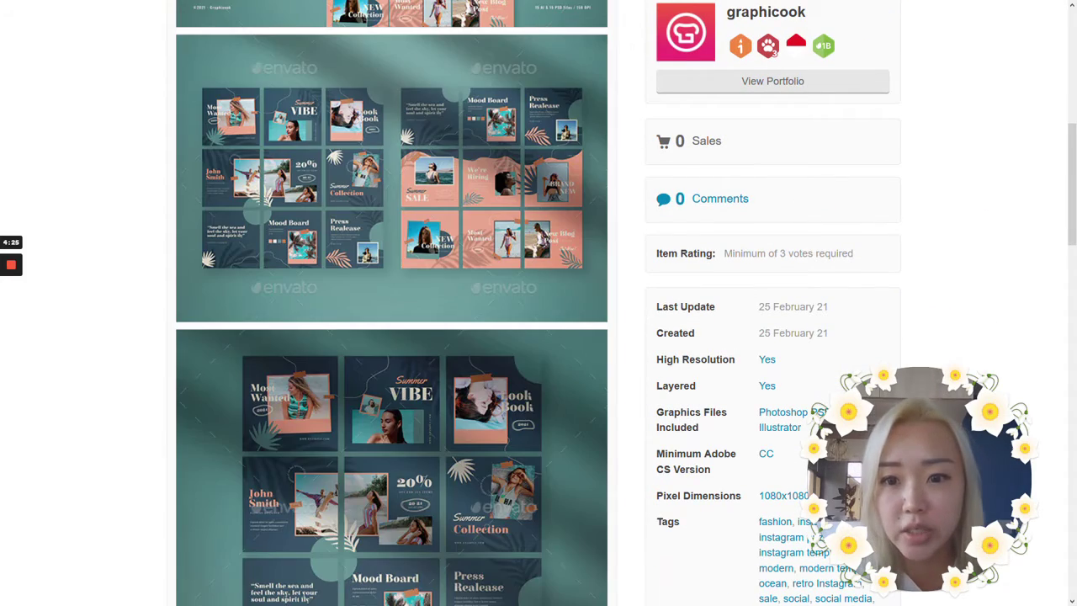
pyautogui.scroll(-6, 664, 384)
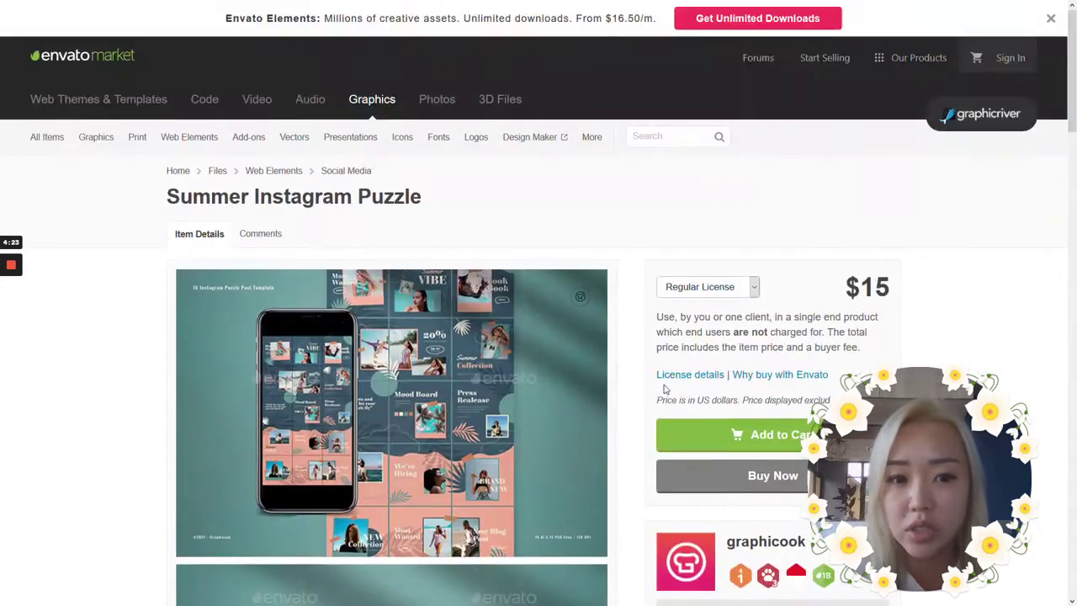
pyautogui.scroll(-2, 663, 387)
pyautogui.scroll(-15, 664, 387)
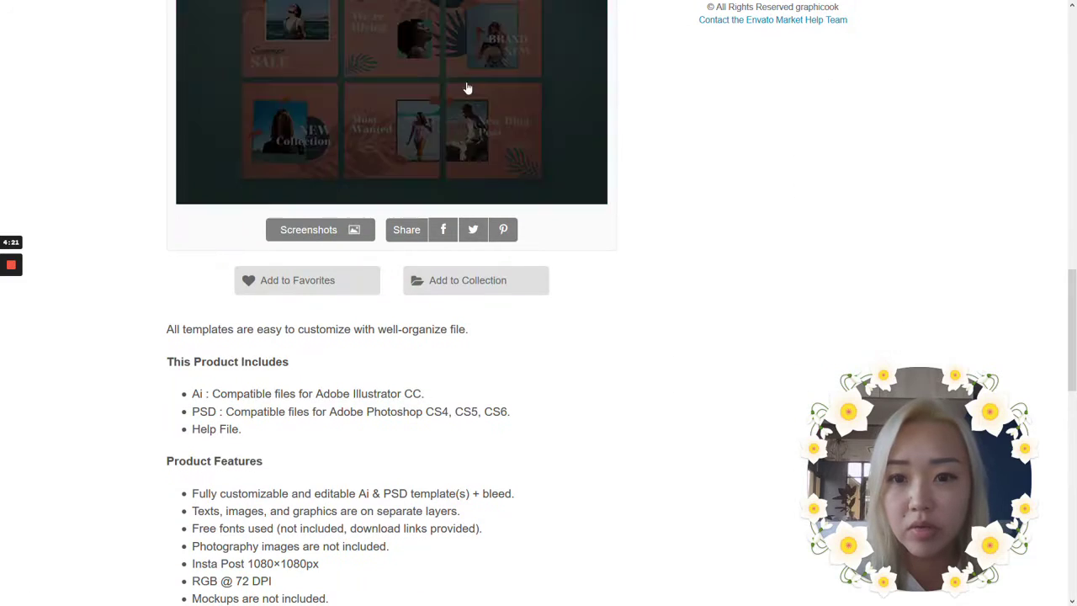
pyautogui.scroll(5, 649, 228)
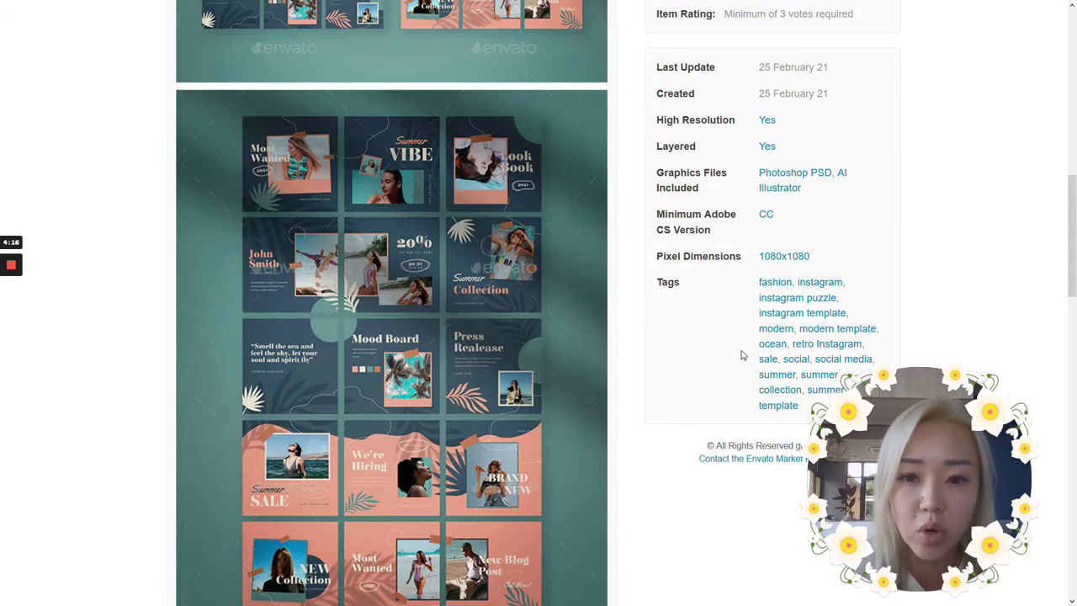
pyautogui.scroll(2, 742, 355)
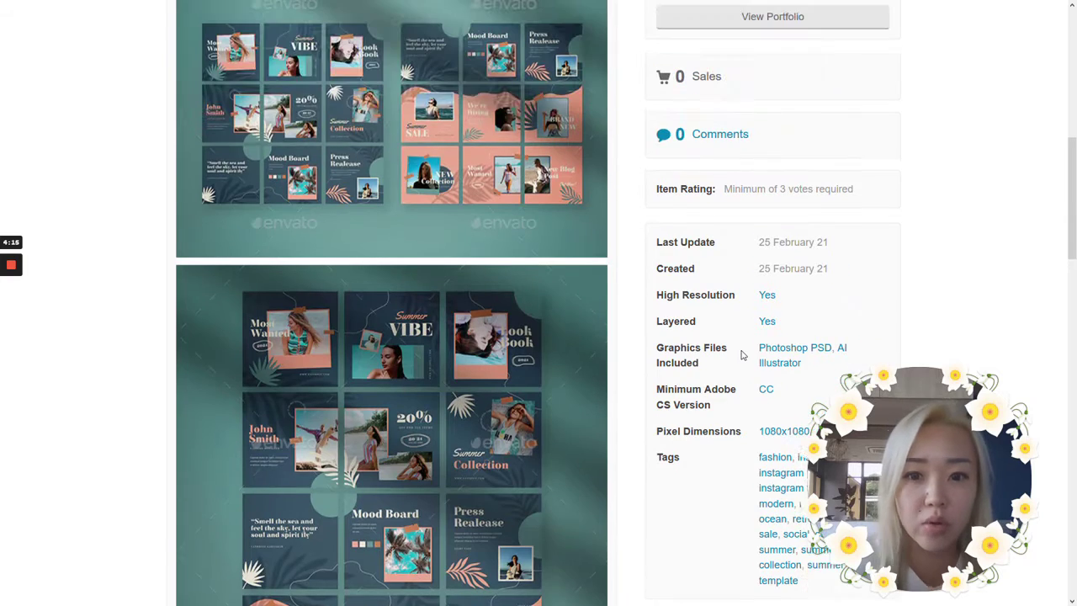
pyautogui.scroll(7, 742, 355)
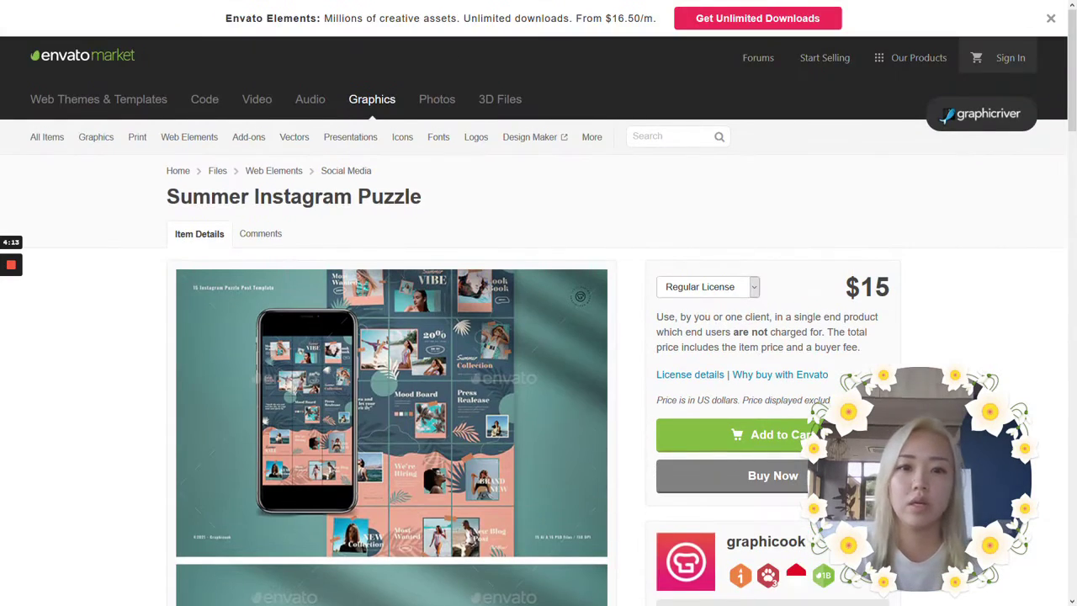
# Run a broader search of the graphics marketplace for "instagram".
pyautogui.moveTo(351, 146)
pyautogui.moveTo(267, 142)
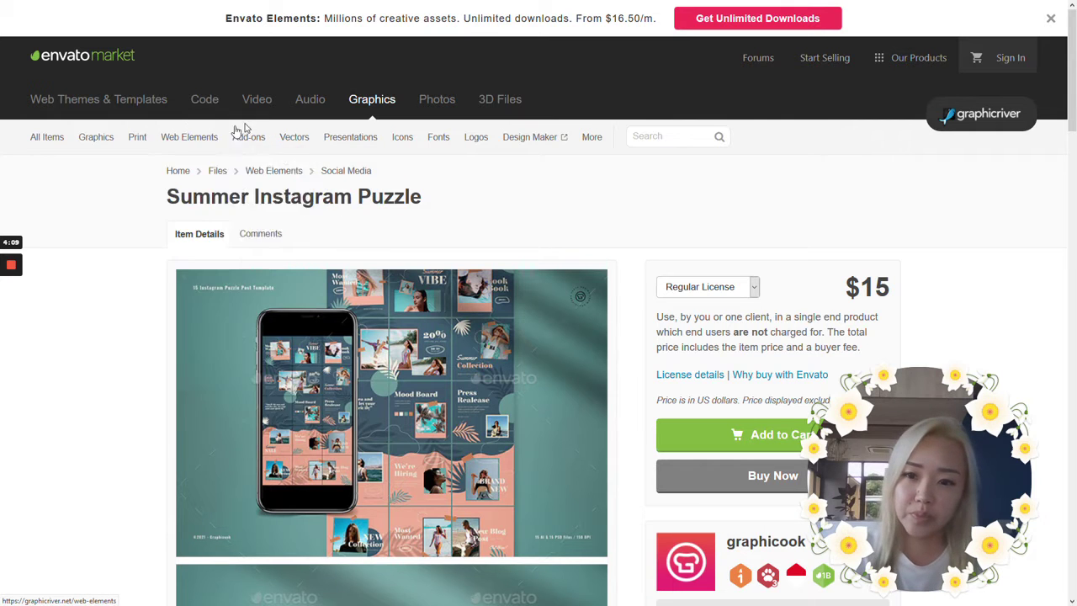
pyautogui.moveTo(102, 136)
pyautogui.moveTo(579, 166)
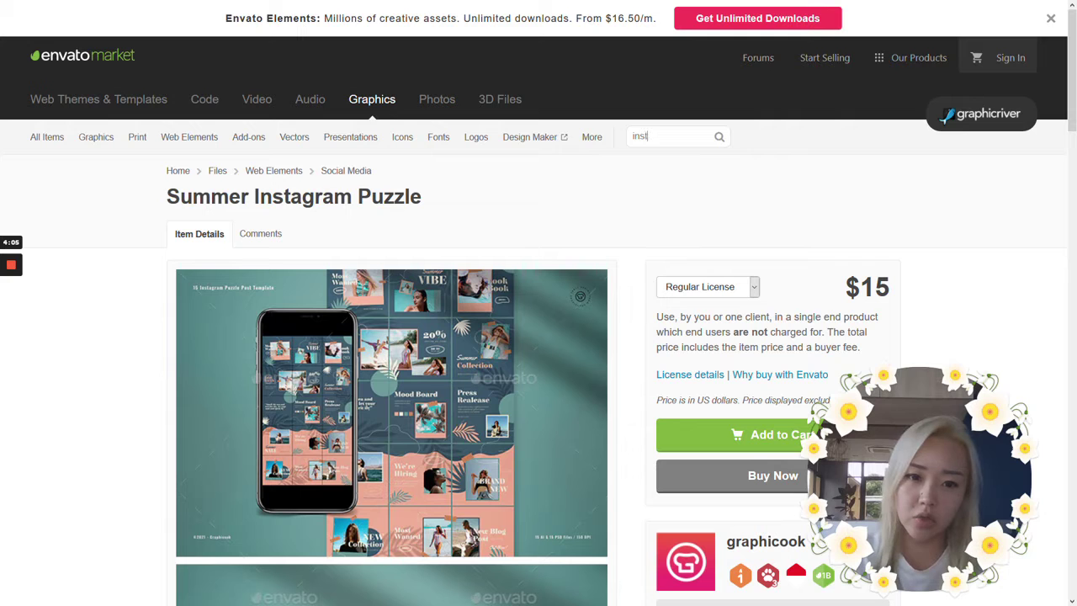
pyautogui.press('Return')
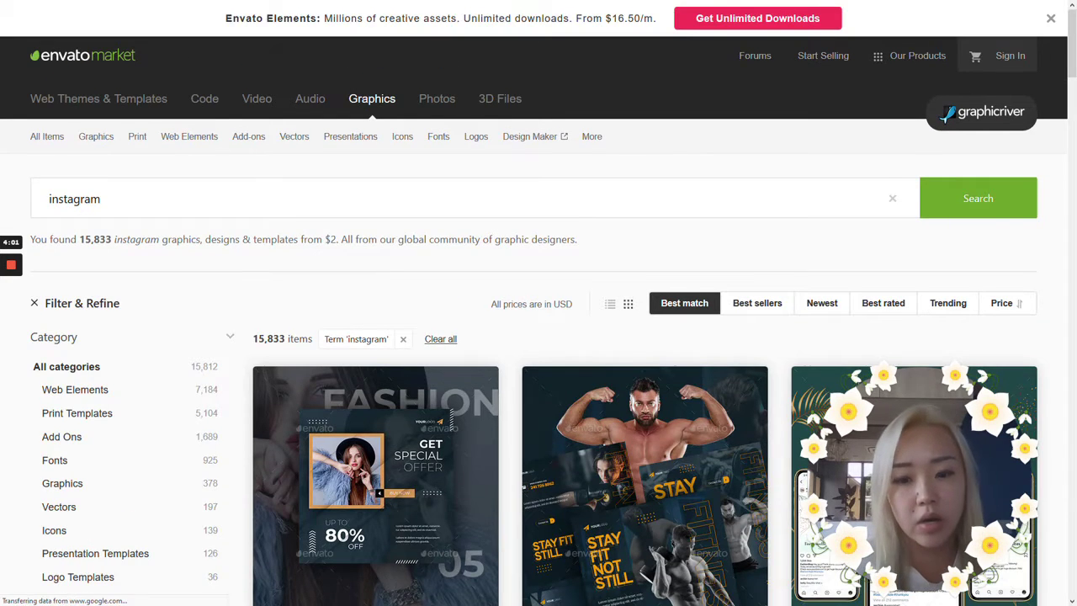
# Browse the first page of Instagram template results, comparing post, story and carousel designs and their prices.
pyautogui.scroll(-1, 605, 197)
pyautogui.scroll(-2, 585, 376)
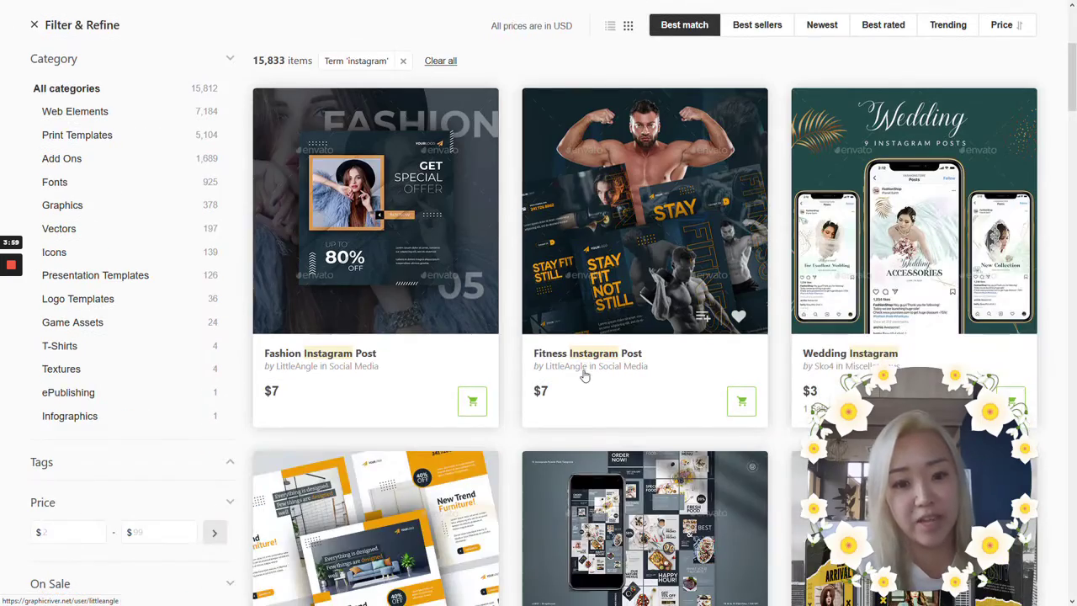
pyautogui.scroll(-2, 584, 376)
pyautogui.scroll(-2, 781, 233)
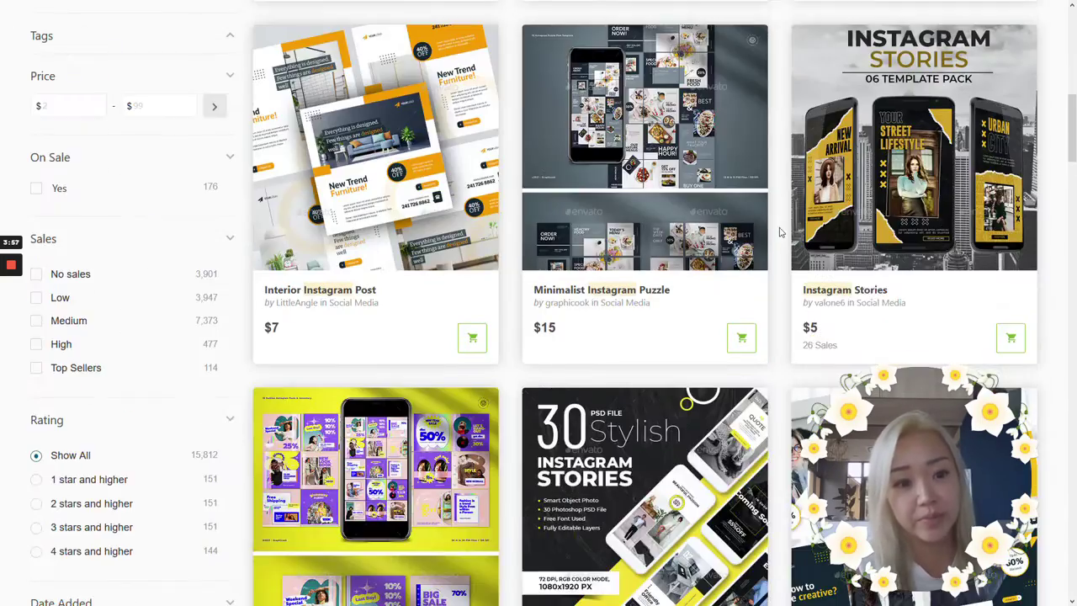
pyautogui.scroll(-4, 592, 245)
pyautogui.scroll(-10, 592, 246)
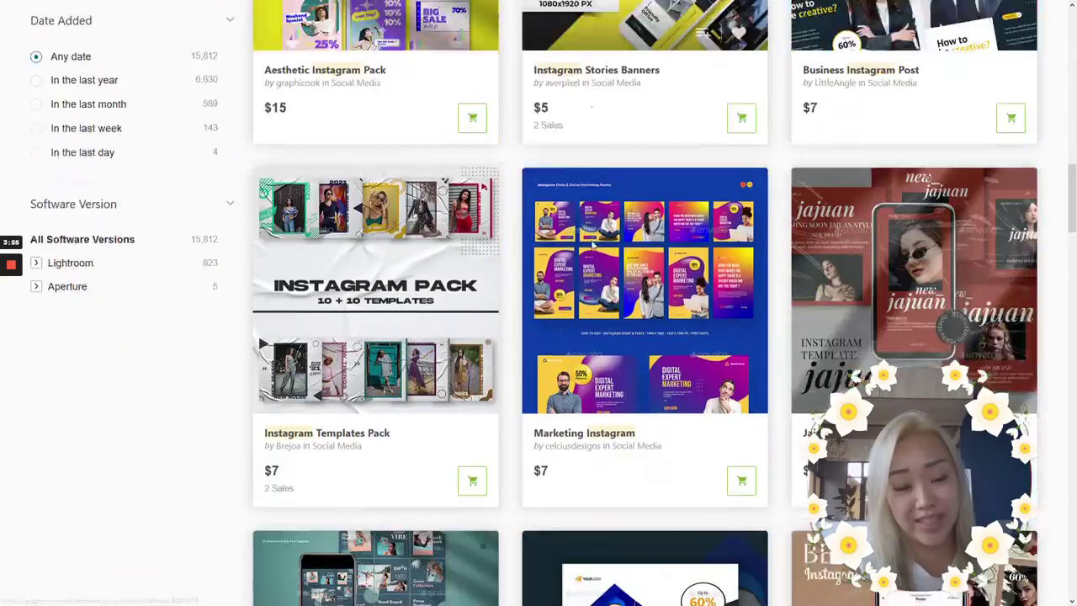
pyautogui.scroll(-3, 592, 246)
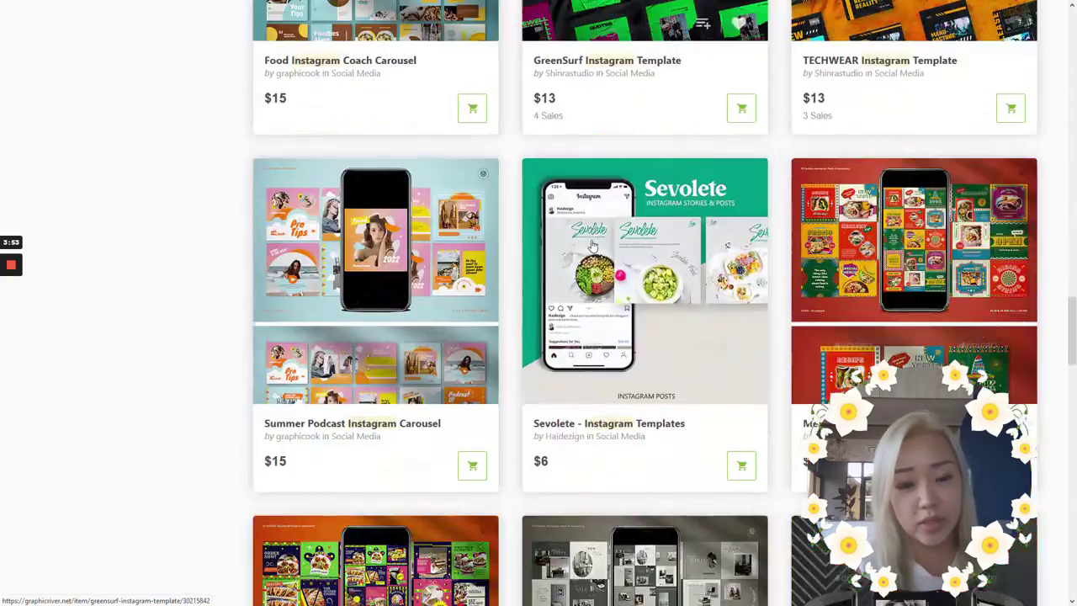
pyautogui.scroll(-6, 592, 246)
pyautogui.scroll(-7, 592, 245)
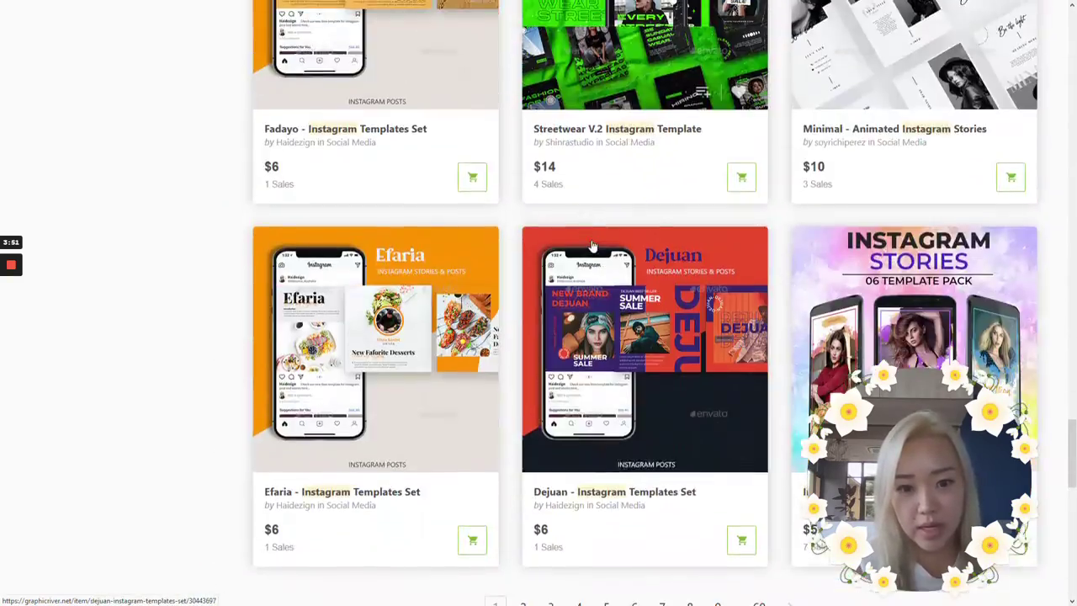
pyautogui.scroll(1, 592, 243)
pyautogui.scroll(20, 592, 243)
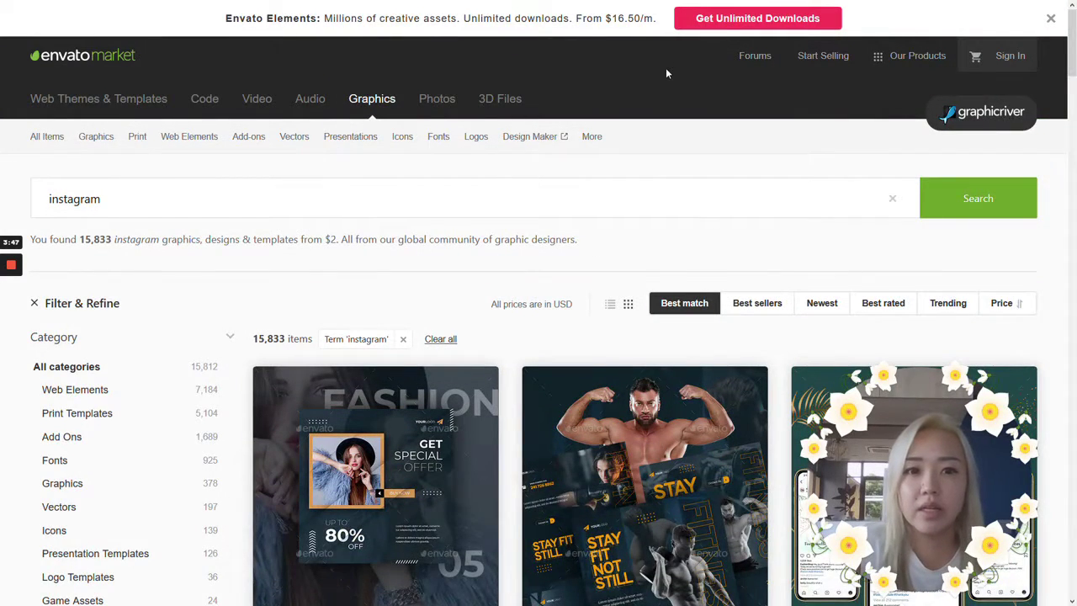
# Open the Canva website, canva.com, in a new browser tab.
pyautogui.moveTo(1007, 4)
pyautogui.click(1007, 9)
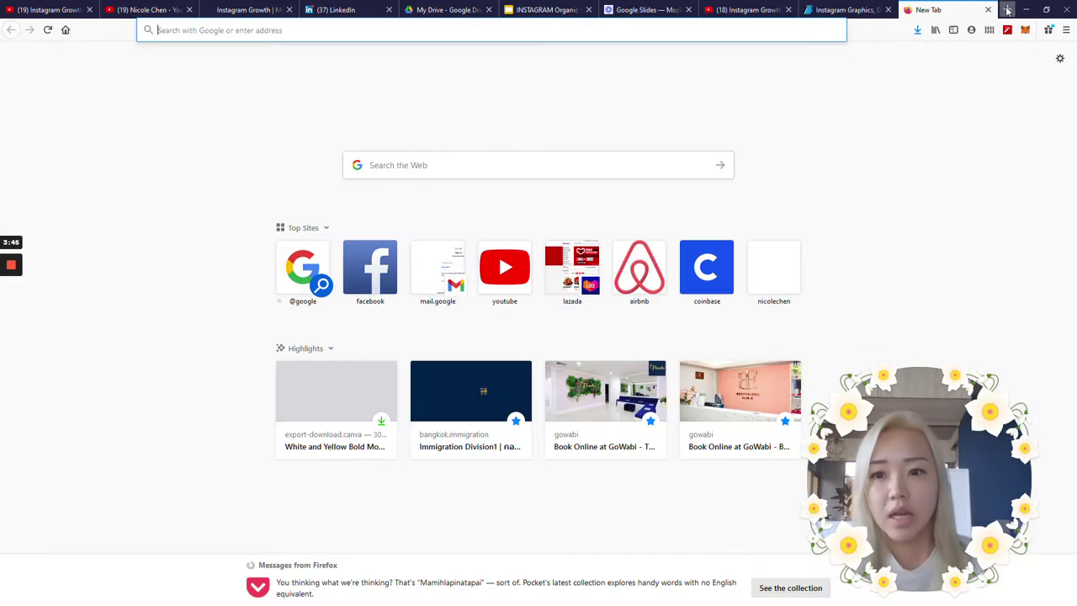
pyautogui.write('canva.com/')
pyautogui.press('Return')
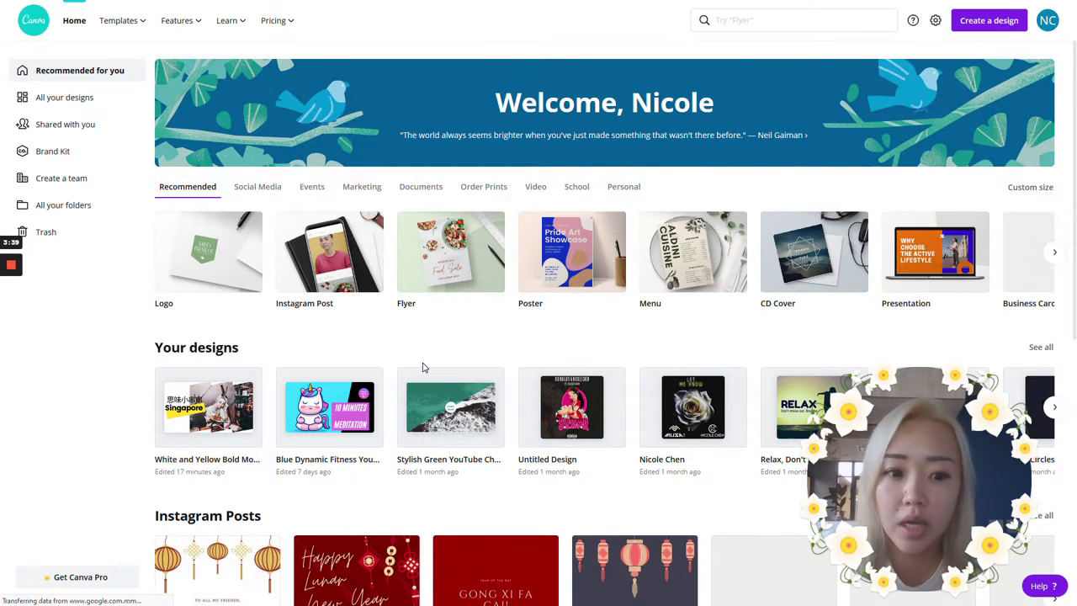
# Search the Canva templates for "instagram" and open the real estate post reading "Step into your own space".
pyautogui.click(757, 20)
pyautogui.write('im')
pyautogui.write('stagram')
pyautogui.press('Return')
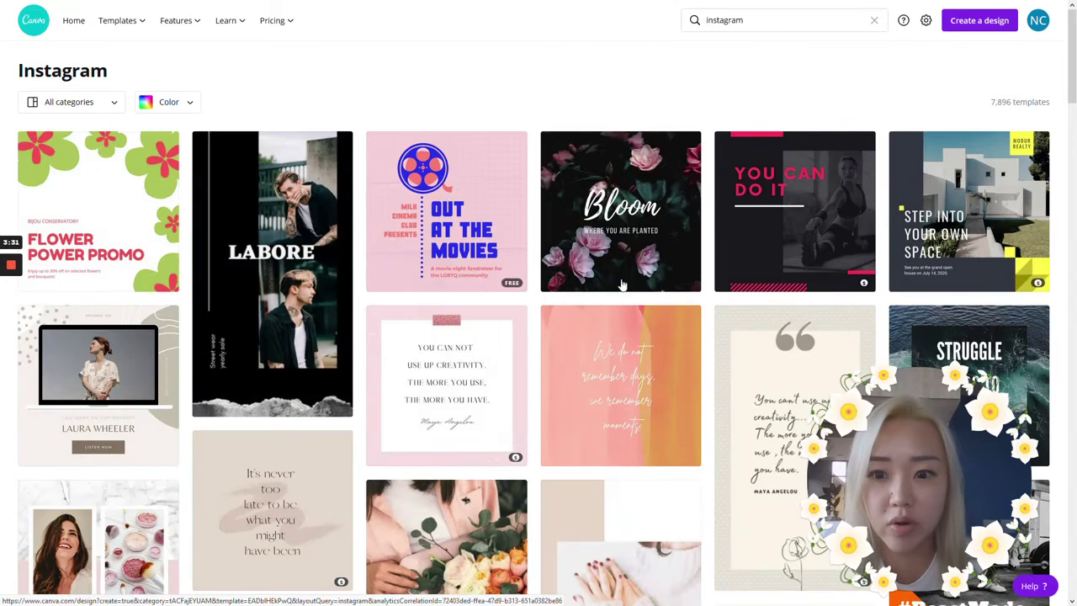
pyautogui.click(924, 252)
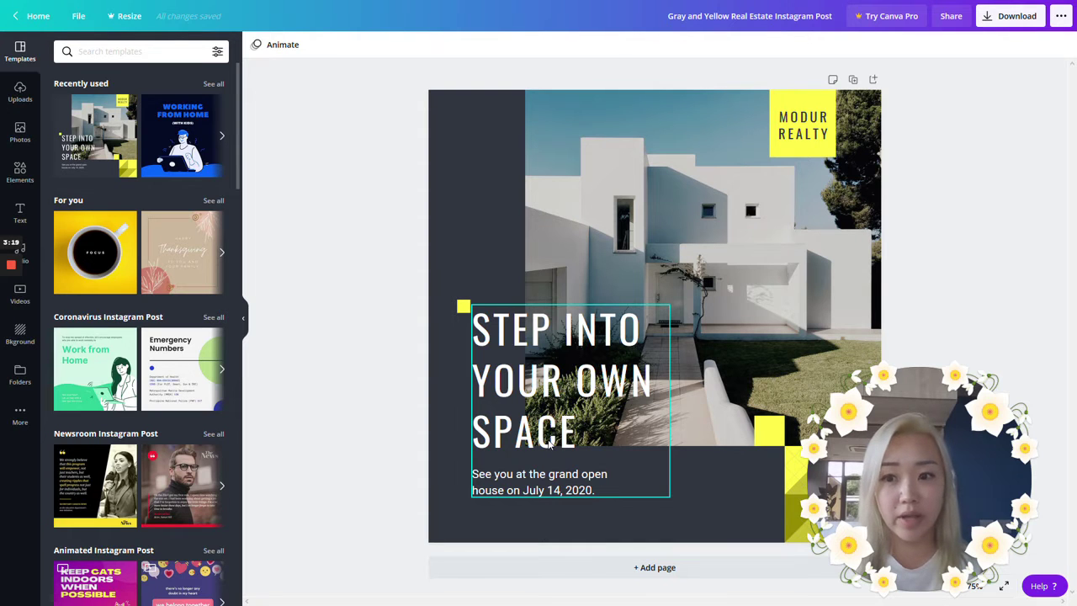
# Change the post's headline to "STEP INTO YOUR SPACE IN SINGAPORE".
pyautogui.click(549, 447)
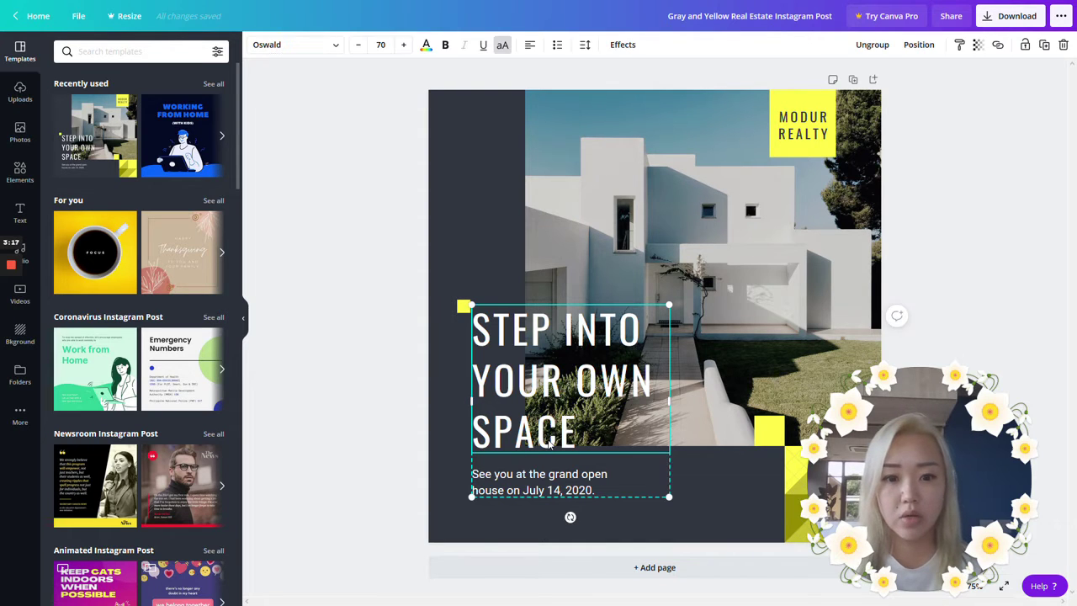
pyautogui.doubleClick(549, 443)
pyautogui.click(578, 431)
pyautogui.press('BackSpace')
pyautogui.press('BackSpace')
pyautogui.press('BackSpace')
pyautogui.press('BackSpace')
pyautogui.press('BackSpace')
pyautogui.press('BackSpace')
pyautogui.press('BackSpace')
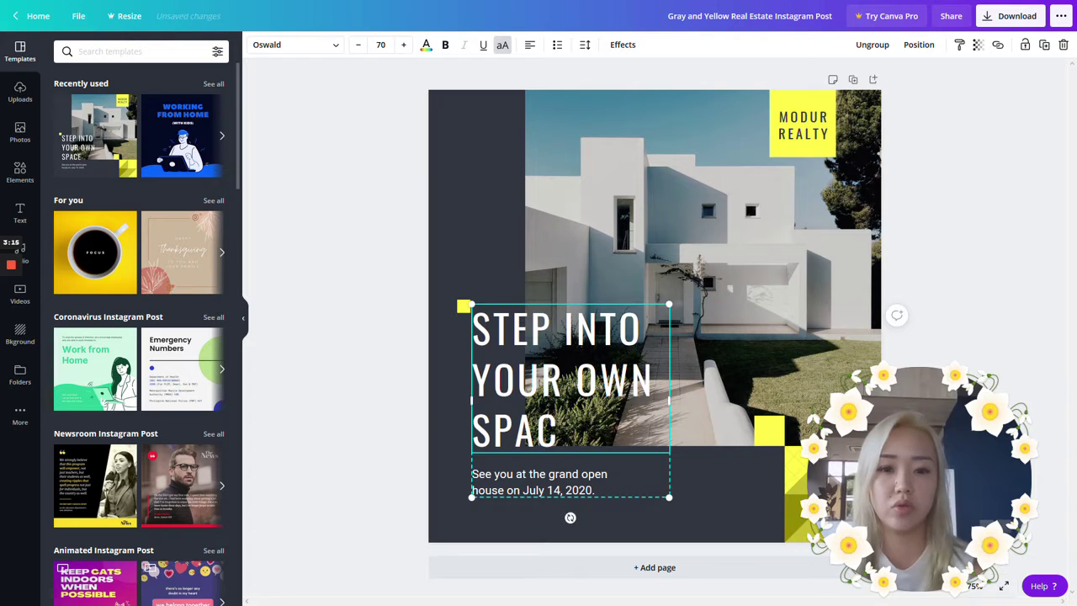
pyautogui.press('BackSpace')
pyautogui.press('BackSpace')
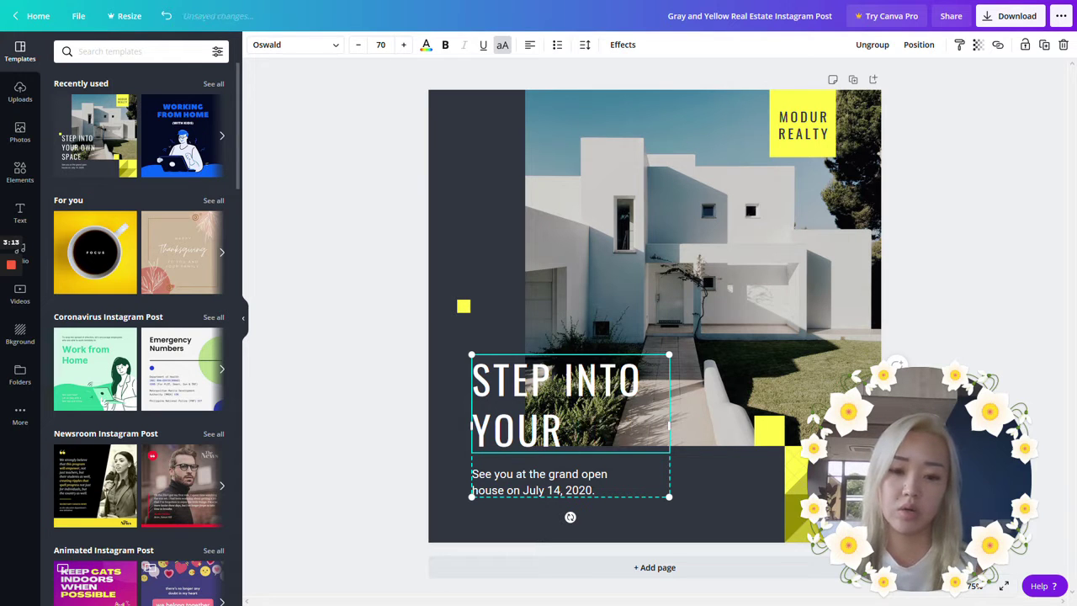
pyautogui.write('SPACE IN SINGAPORE')
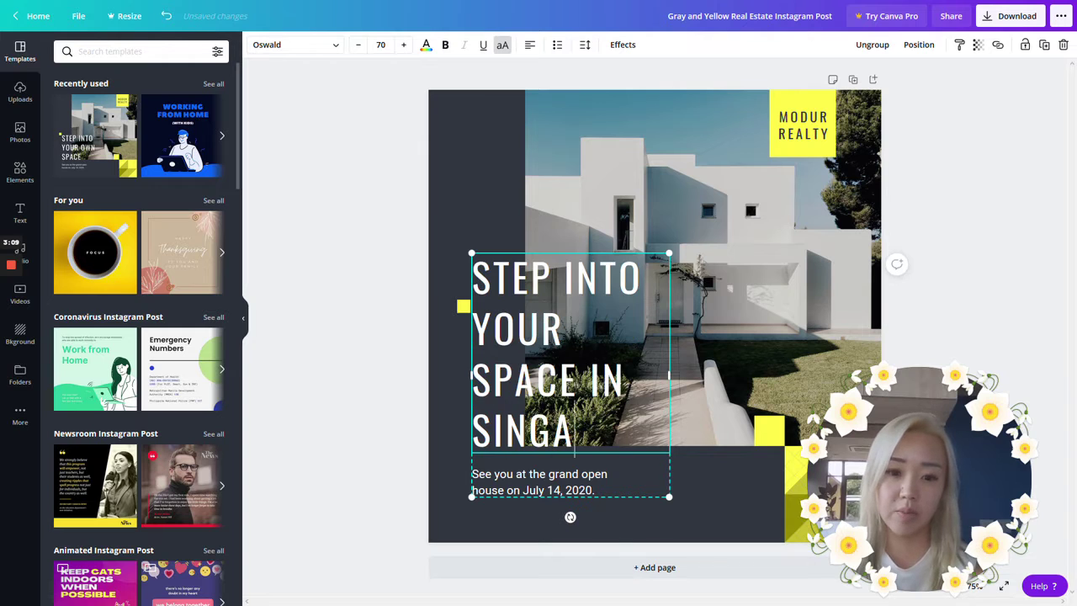
# Change the open house date in the text below the headline to July 14, 2021.
pyautogui.click(545, 494)
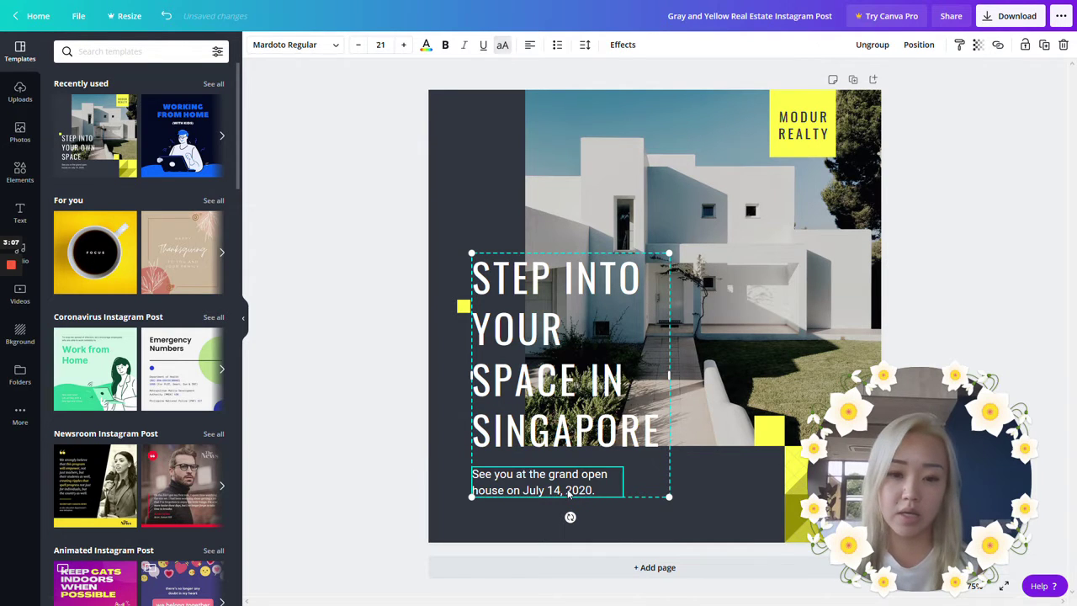
pyautogui.click(545, 495)
pyautogui.click(546, 491)
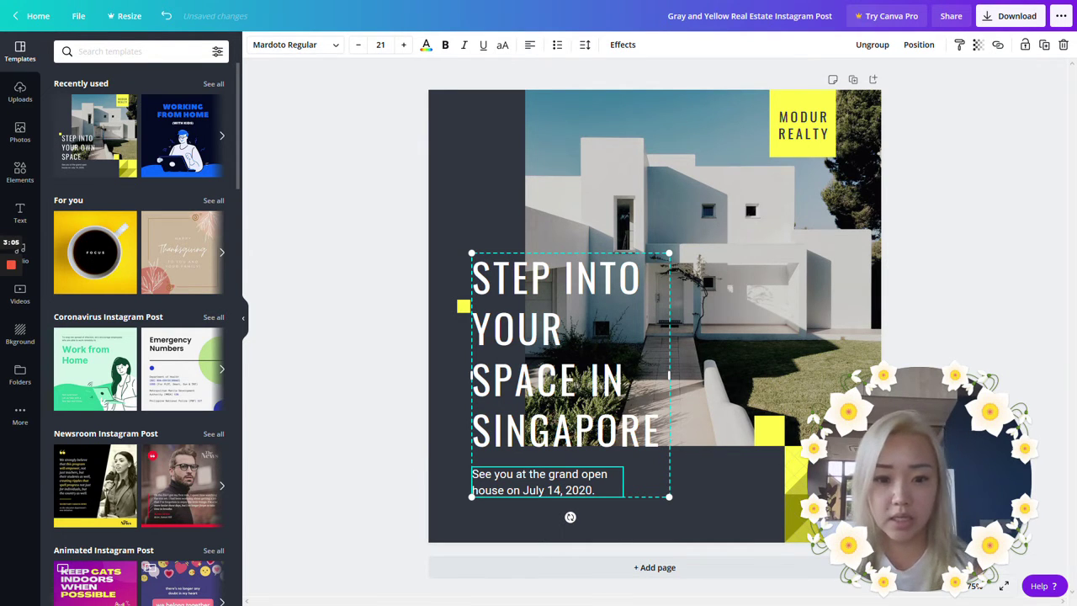
# Add the uploaded photo of the woman standing in the palm-lined pool to the post.
pyautogui.click(735, 313)
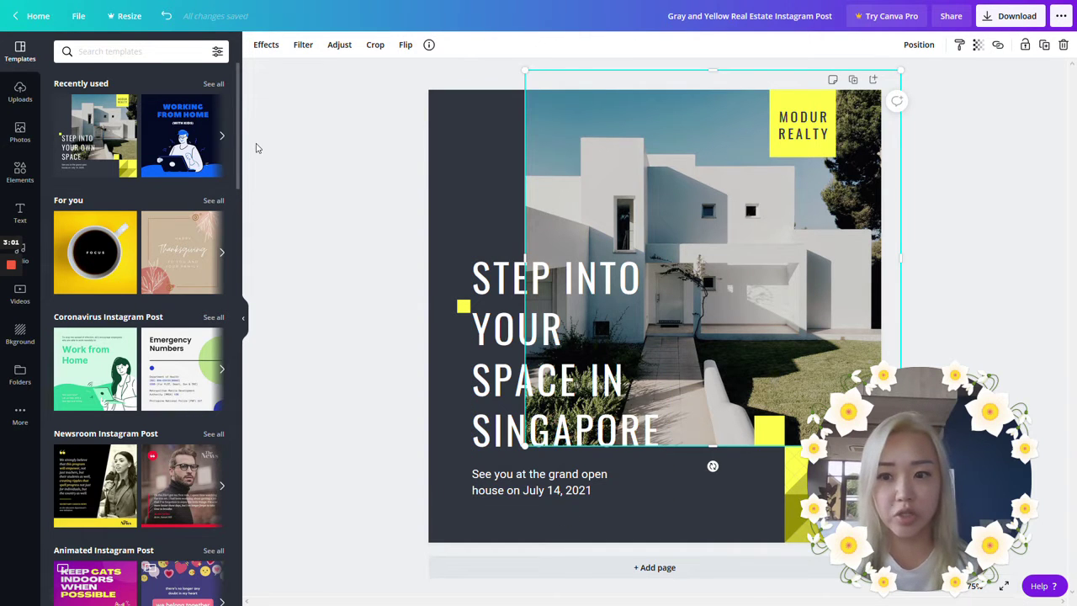
pyautogui.click(20, 93)
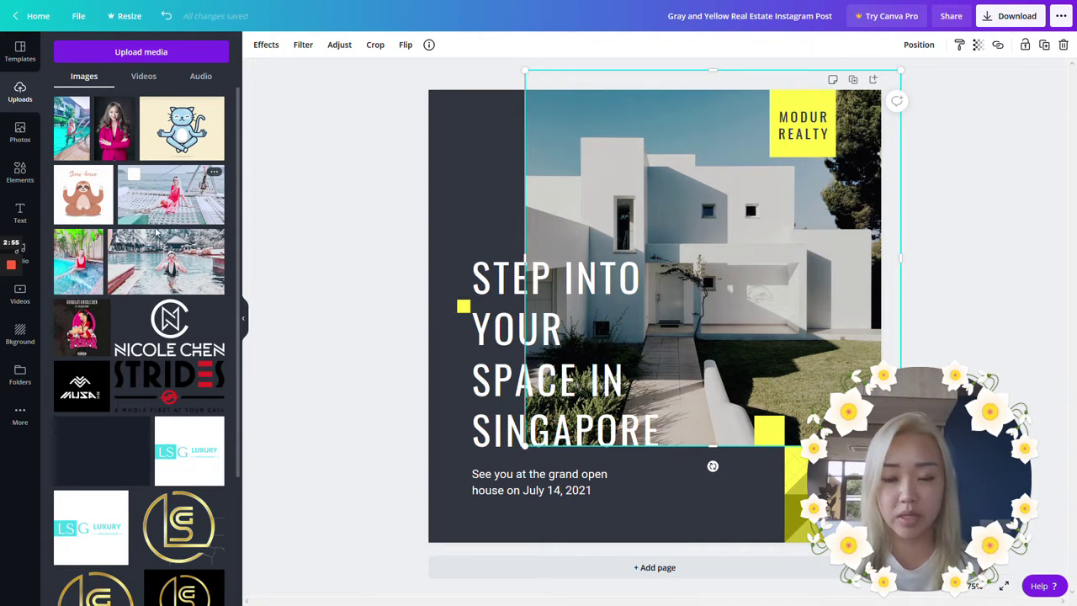
pyautogui.click(143, 260)
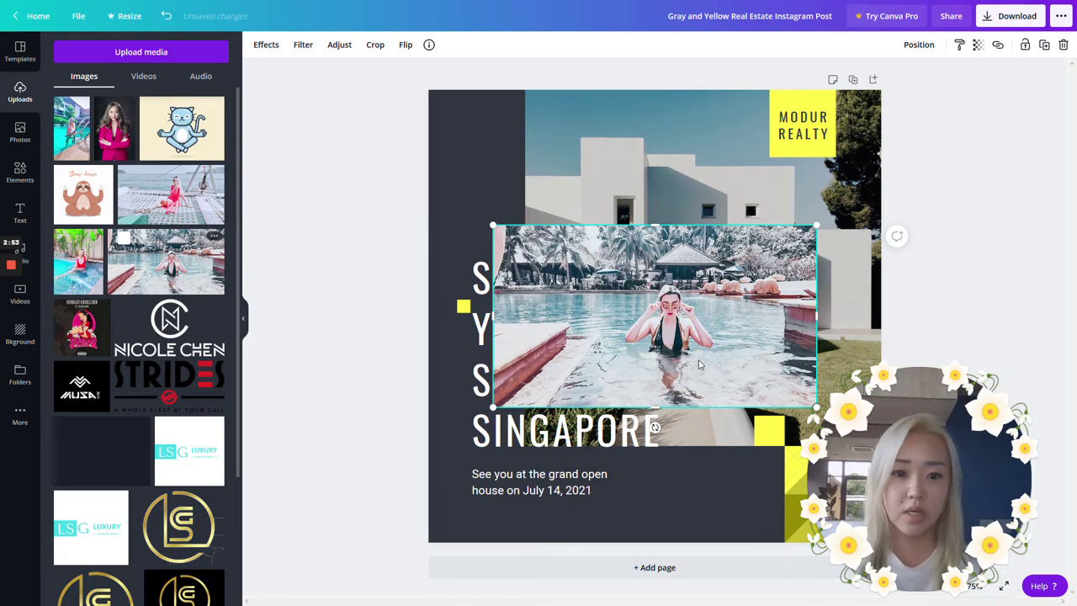
# Replace the house photo with the pool photo and layer it behind the headline text.
pyautogui.moveTo(748, 337); pyautogui.dragTo(787, 269)
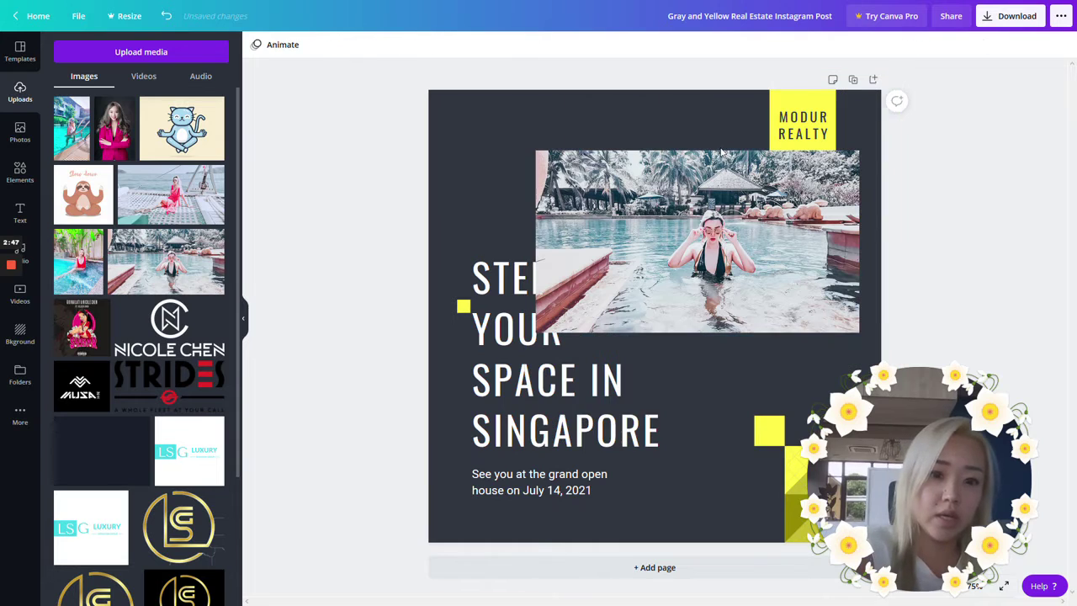
pyautogui.rightClick(710, 217)
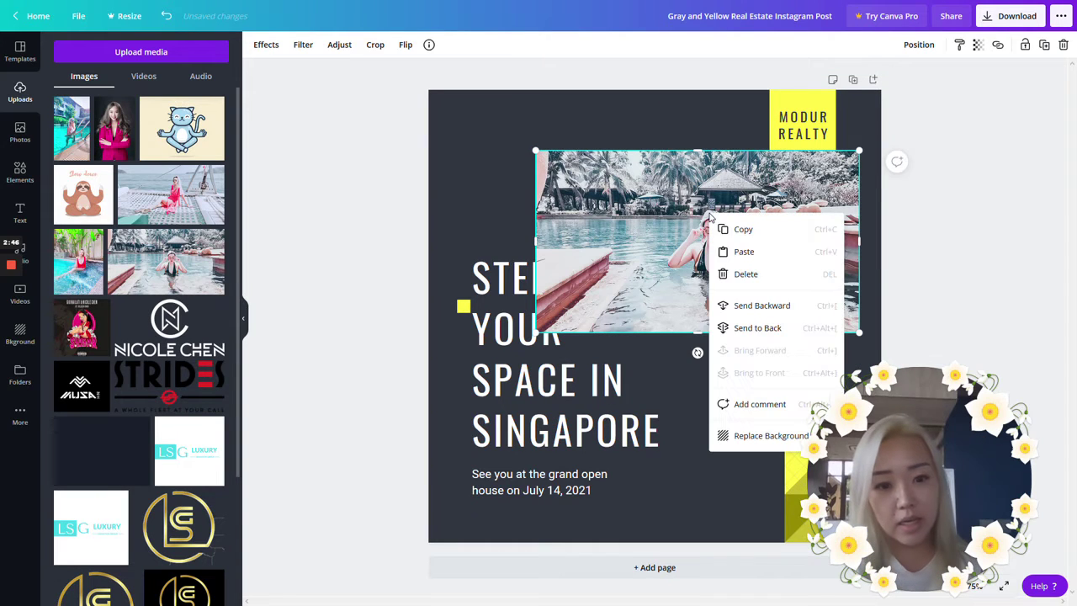
pyautogui.click(764, 308)
# Enlarge the pool photo and position it against the post's right edge, directly below the yellow label.
pyautogui.moveTo(771, 287); pyautogui.dragTo(774, 250)
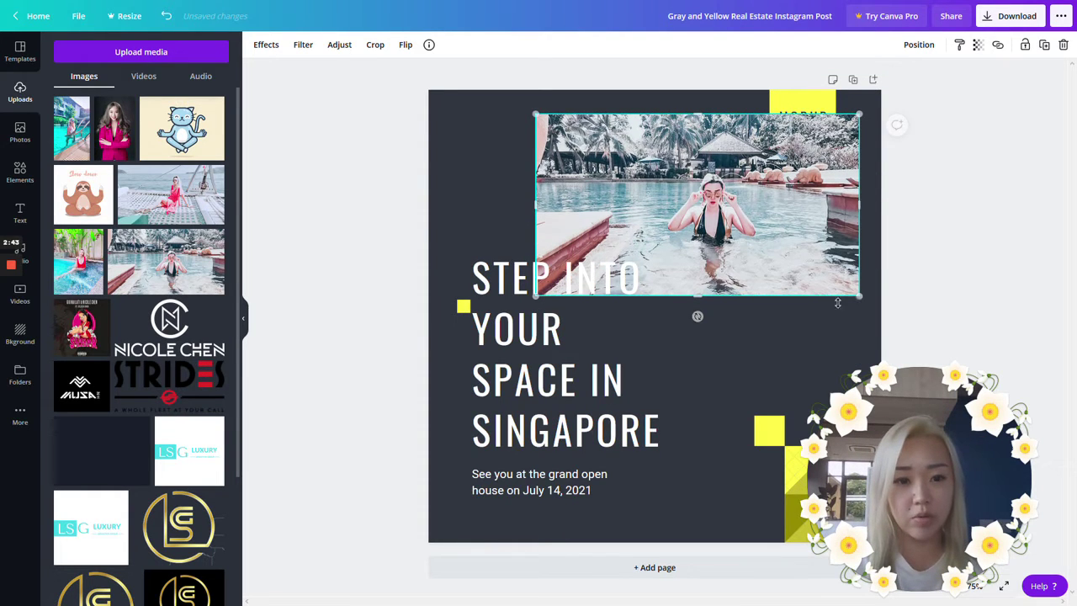
pyautogui.moveTo(858, 297); pyautogui.dragTo(879, 307)
pyautogui.moveTo(835, 255); pyautogui.dragTo(835, 298)
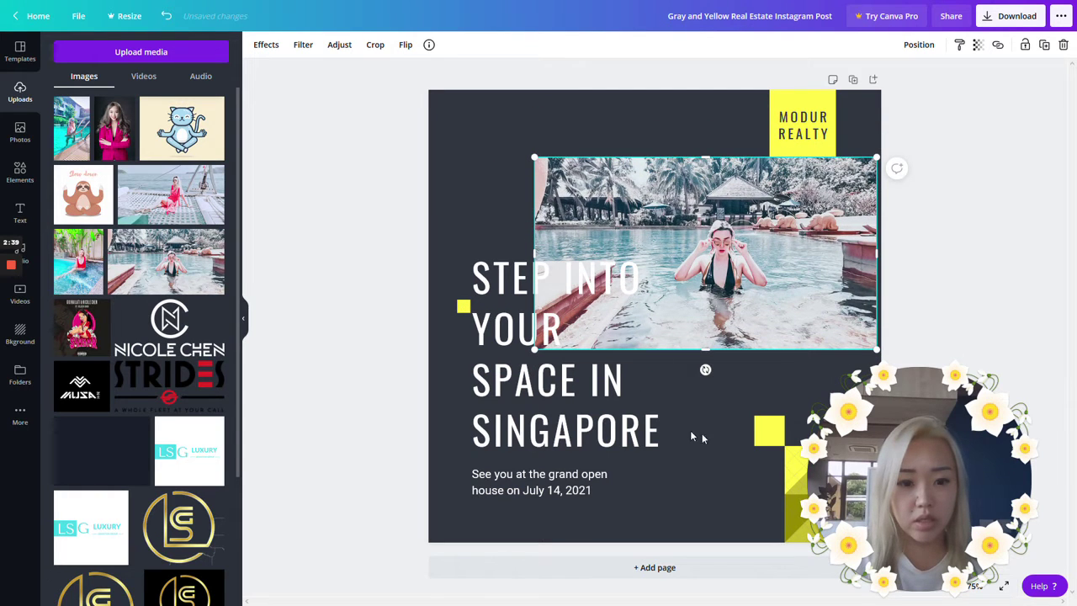
pyautogui.moveTo(708, 354); pyautogui.dragTo(721, 466)
pyautogui.moveTo(794, 336)
pyautogui.mouseDown()
pyautogui.moveTo(783, 338)
pyautogui.moveTo(800, 332)
pyautogui.mouseUp()
pyautogui.click(965, 281)
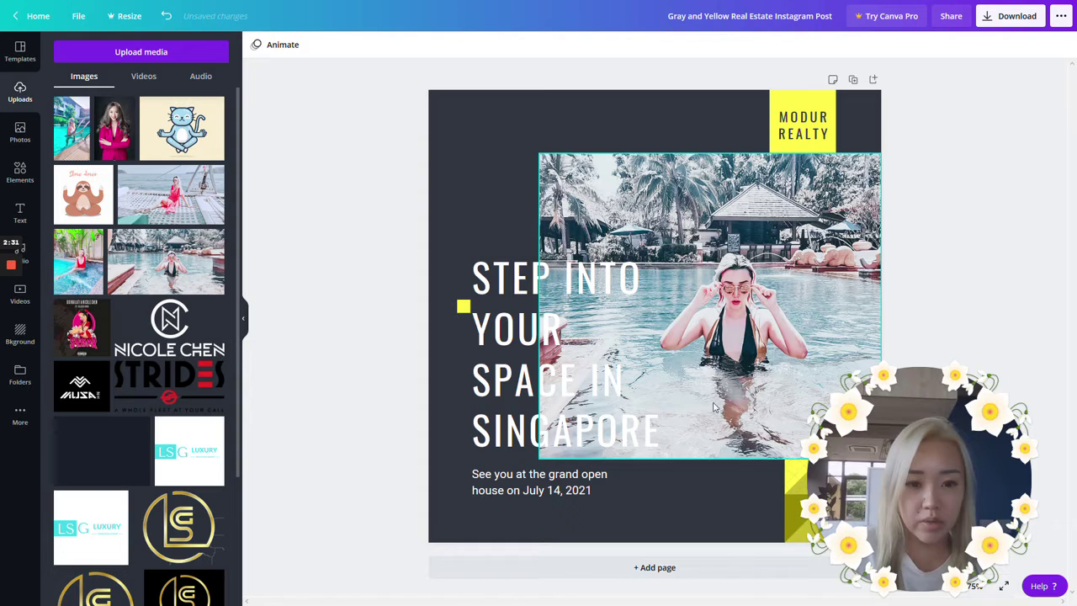
# Change the yellow label's text from the realty name to "TOUR".
pyautogui.click(803, 124)
pyautogui.doubleClick(803, 125)
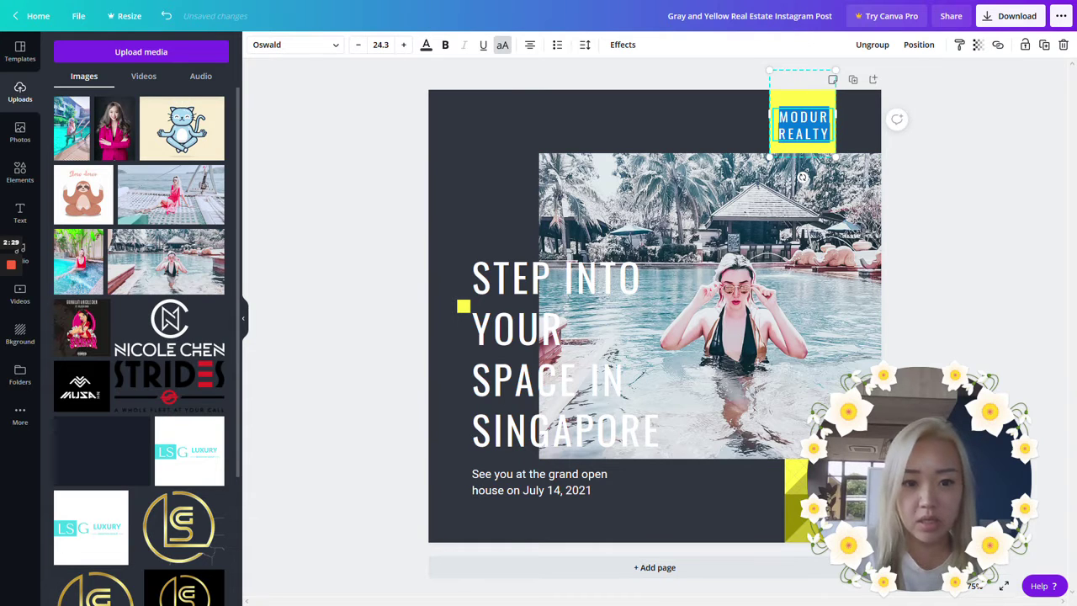
pyautogui.write('TOUR')
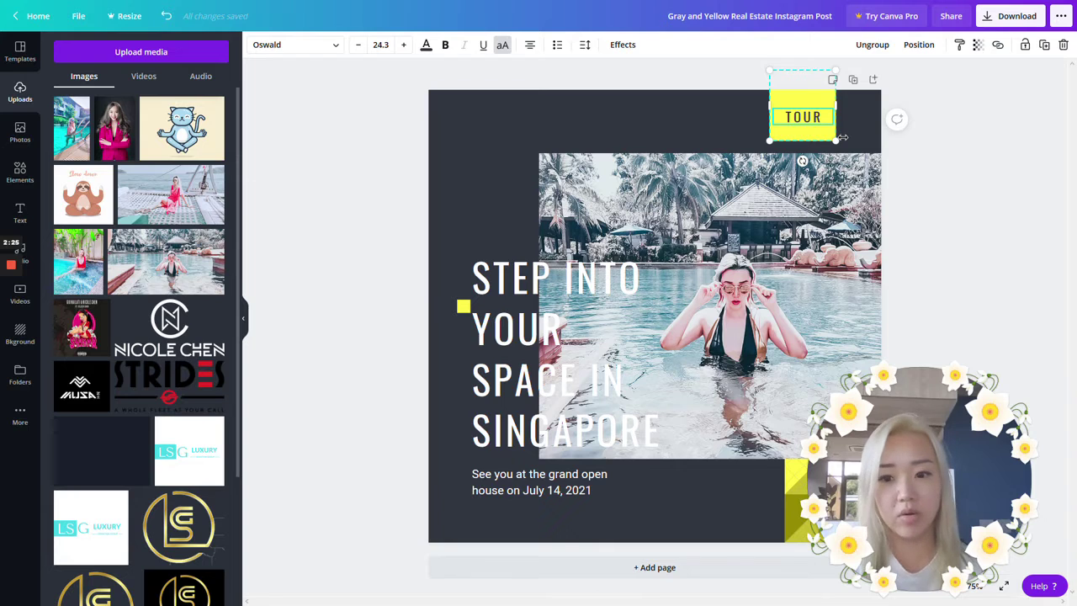
# Apply the beige Thanksgiving template from the "For you" suggestions to the post.
pyautogui.click(21, 51)
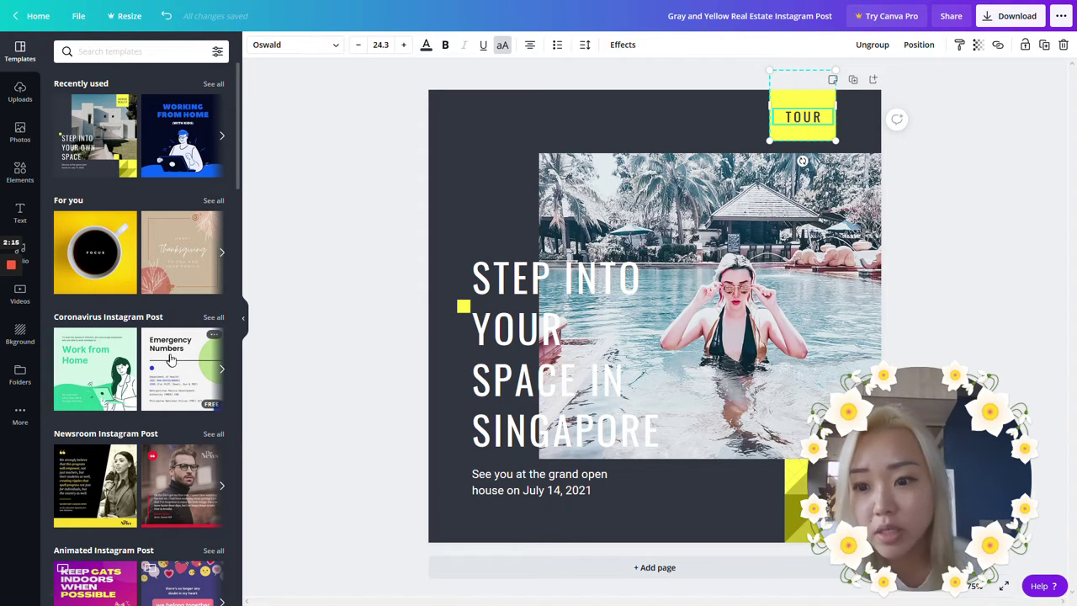
pyautogui.click(186, 273)
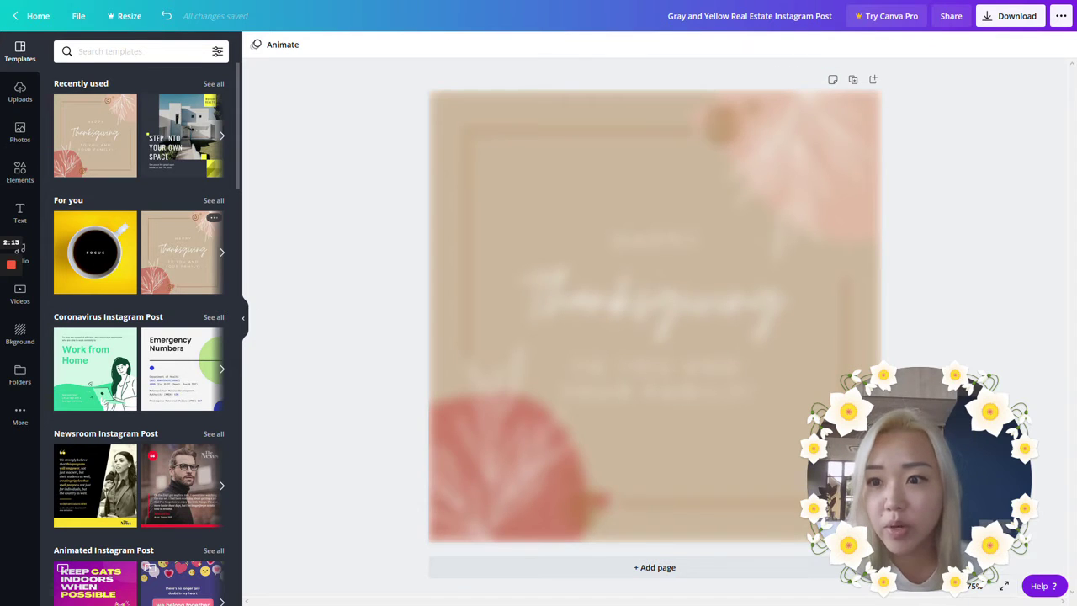
# Search the templates for "instagram story" and apply the "Bearcats vs. Huskies" basketball design.
pyautogui.click(135, 51)
pyautogui.write('instagram stories')
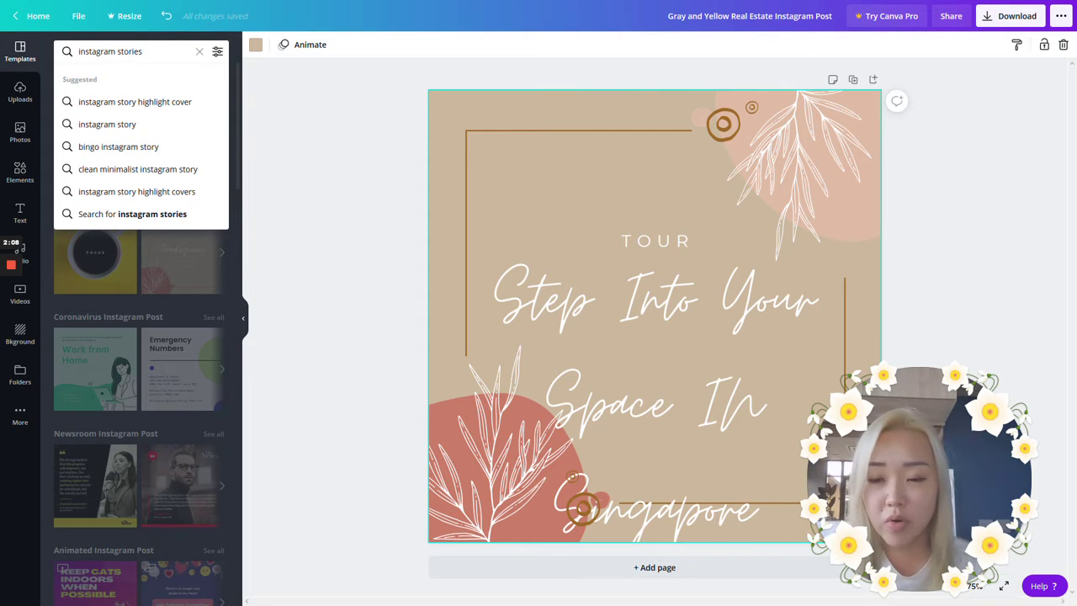
pyautogui.click(139, 123)
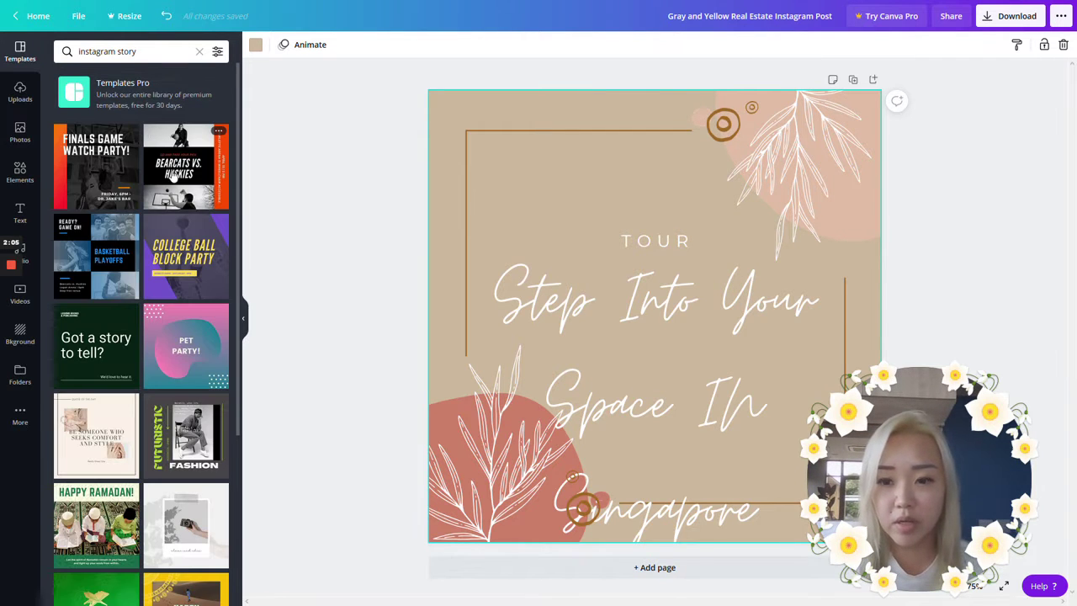
pyautogui.click(174, 174)
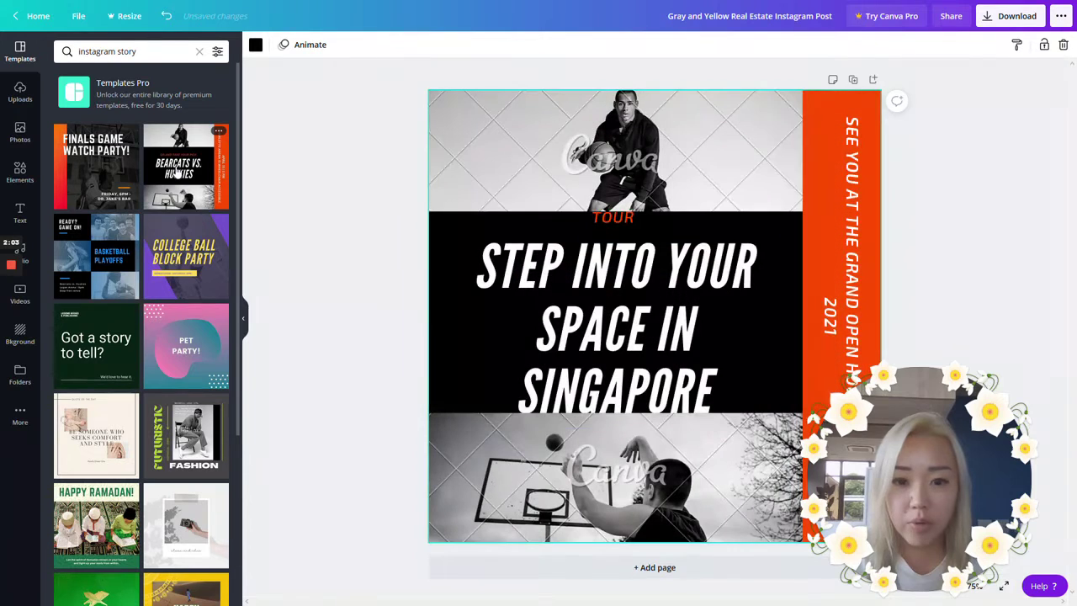
# Apply the "Life with Bailey" page of the blue and pink pets cover set and browse further instagram story templates.
pyautogui.click(217, 380)
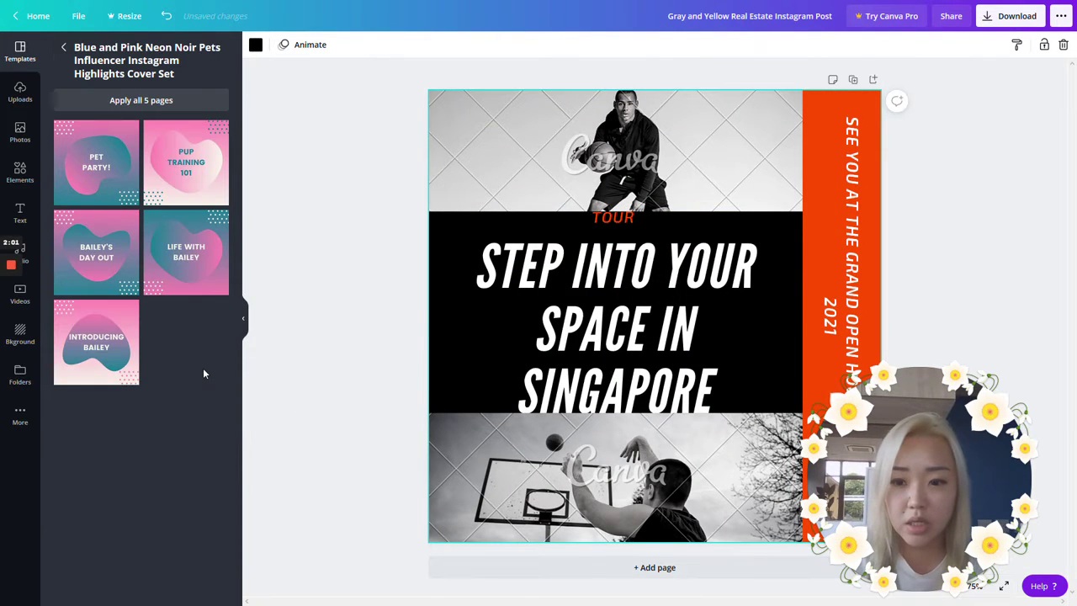
pyautogui.click(194, 266)
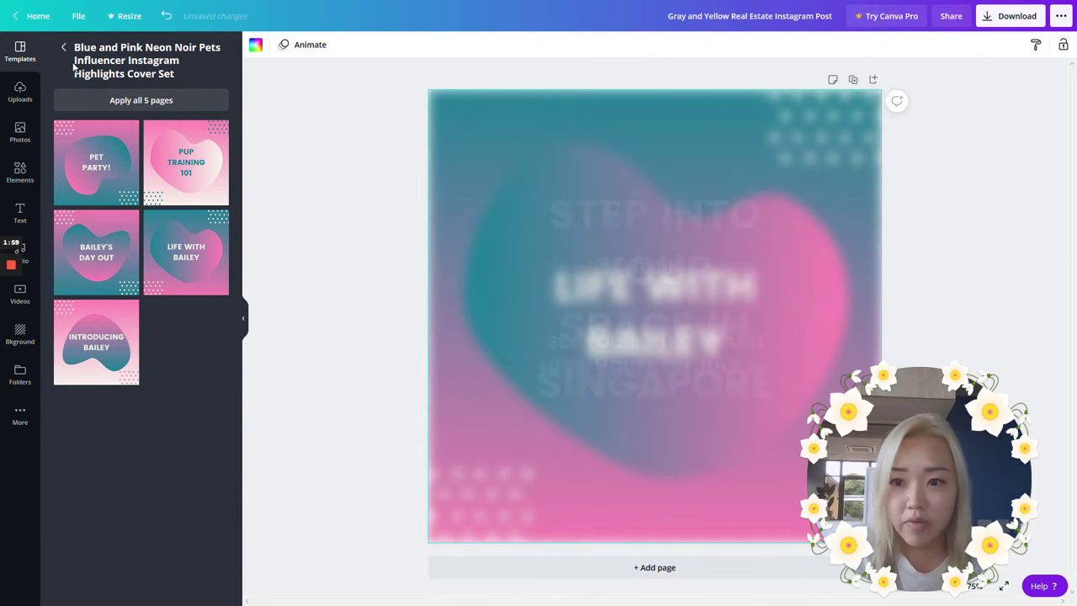
pyautogui.click(63, 47)
pyautogui.scroll(-2, 171, 343)
pyautogui.scroll(-10, 171, 343)
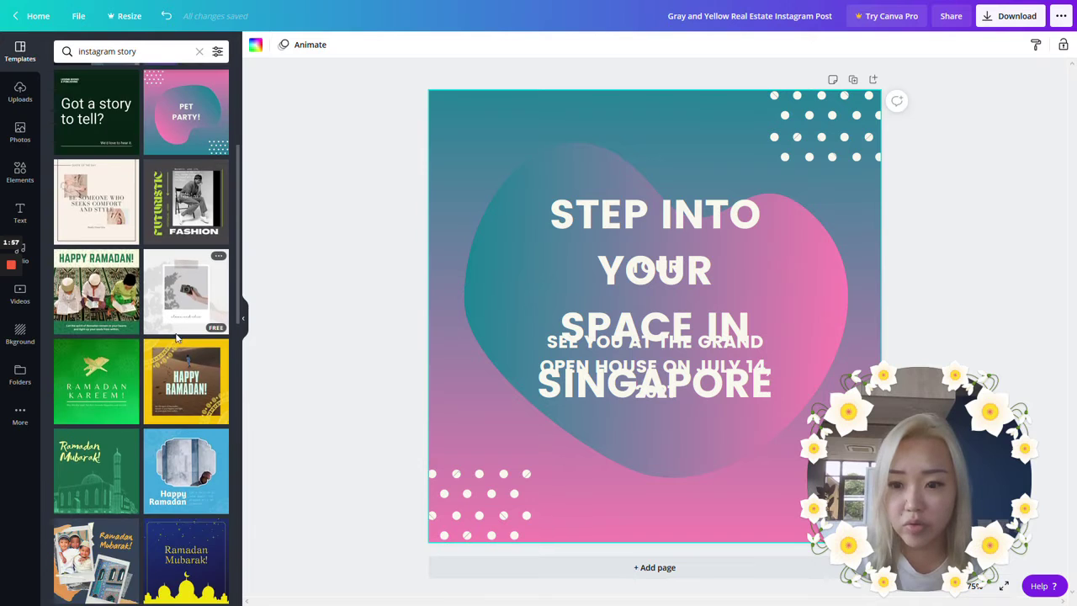
pyautogui.scroll(-5, 195, 412)
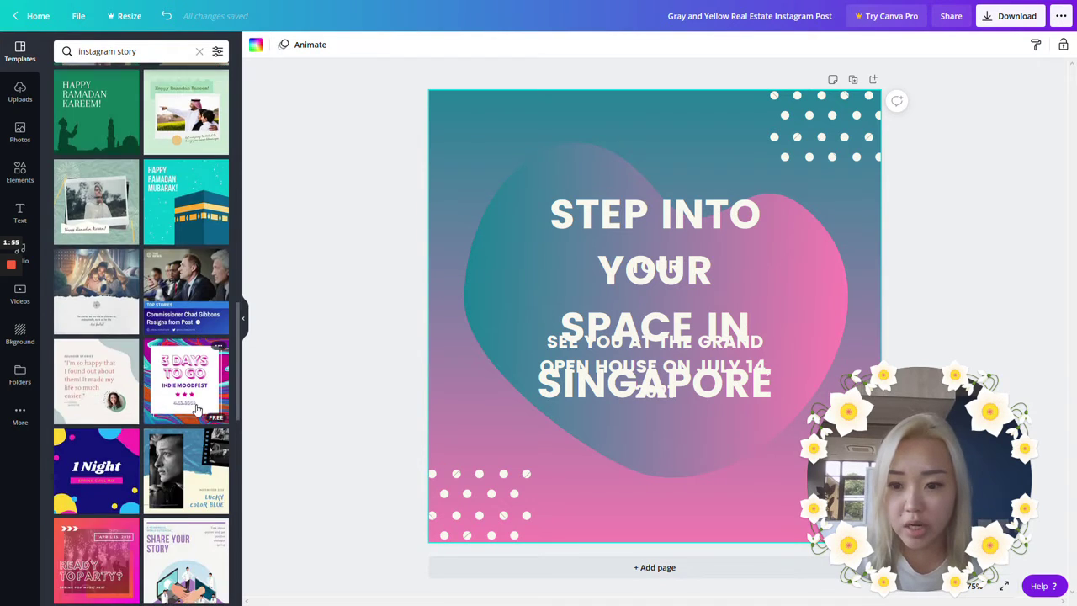
pyautogui.scroll(-4, 195, 412)
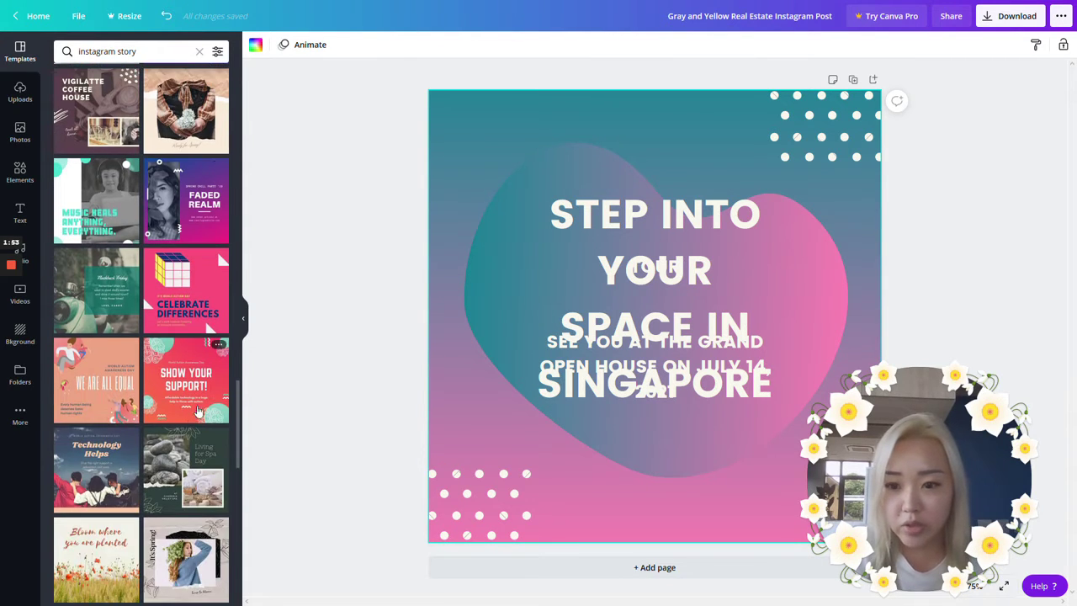
# Switch to the Envato Market results for "instagram" and open the GreenSurf Instagram Template.
pyautogui.press('F11')
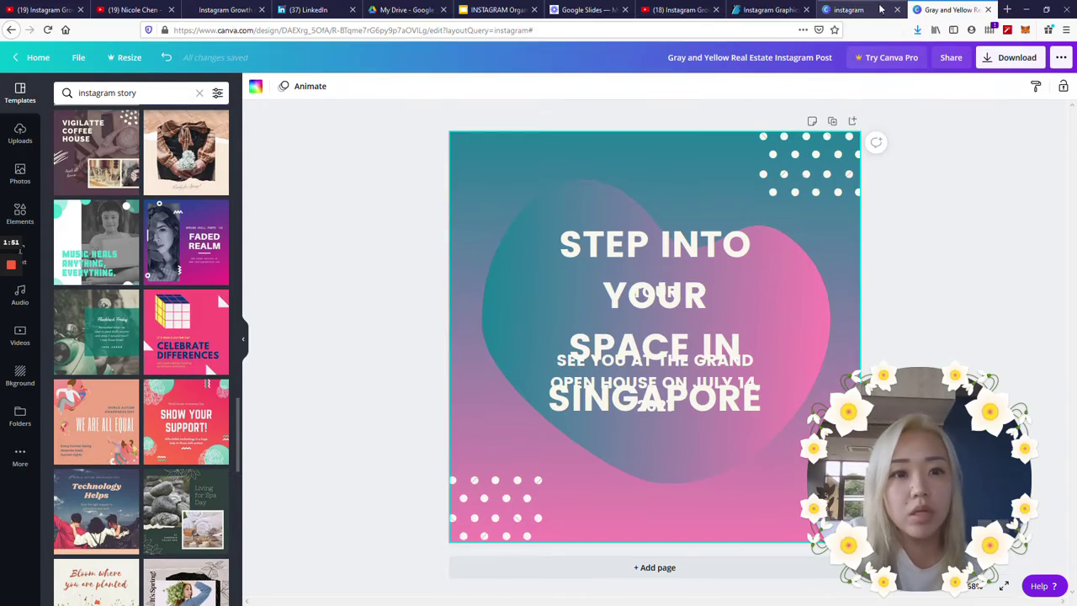
pyautogui.click(766, 10)
pyautogui.press('F11')
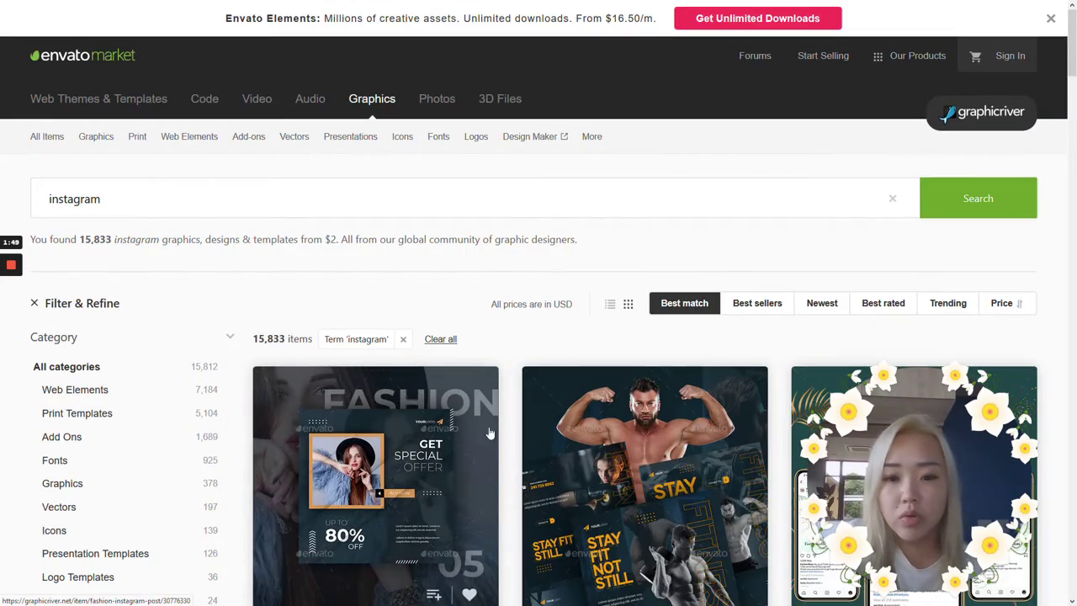
pyautogui.scroll(-10, 471, 404)
pyautogui.scroll(-10, 439, 365)
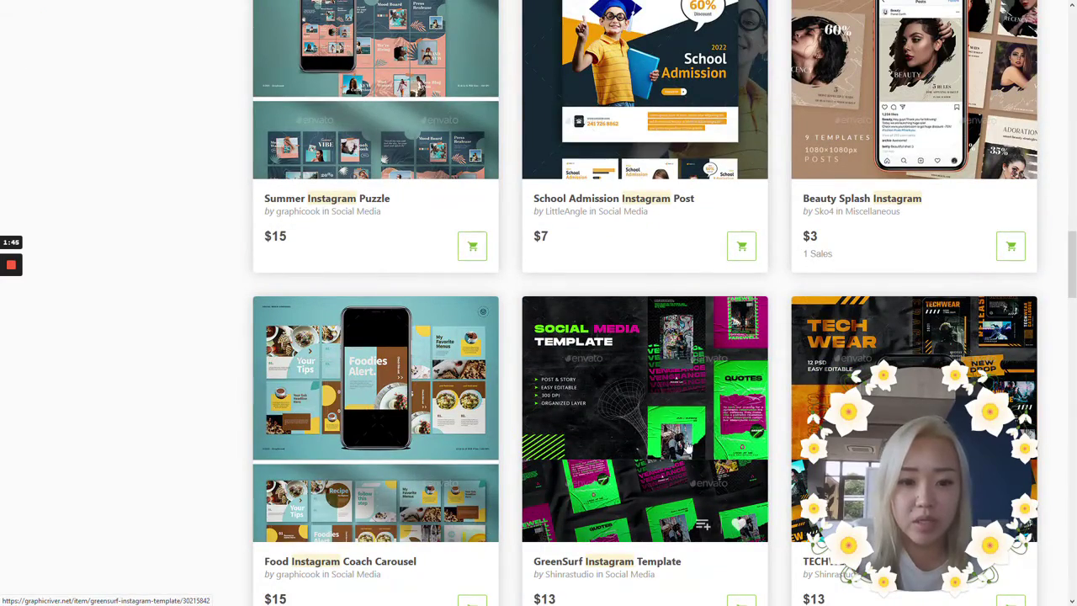
pyautogui.click(604, 504)
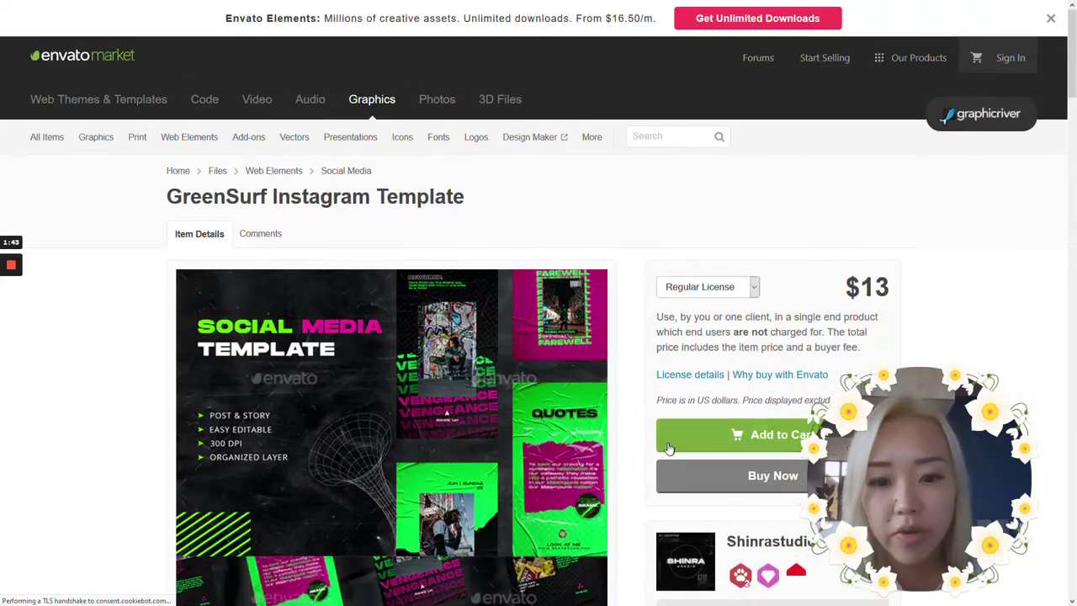
# Examine the GreenSurf template's preview images, included file type, Adobe version and pixel dimensions.
pyautogui.scroll(-10, 669, 447)
pyautogui.scroll(-5, 669, 447)
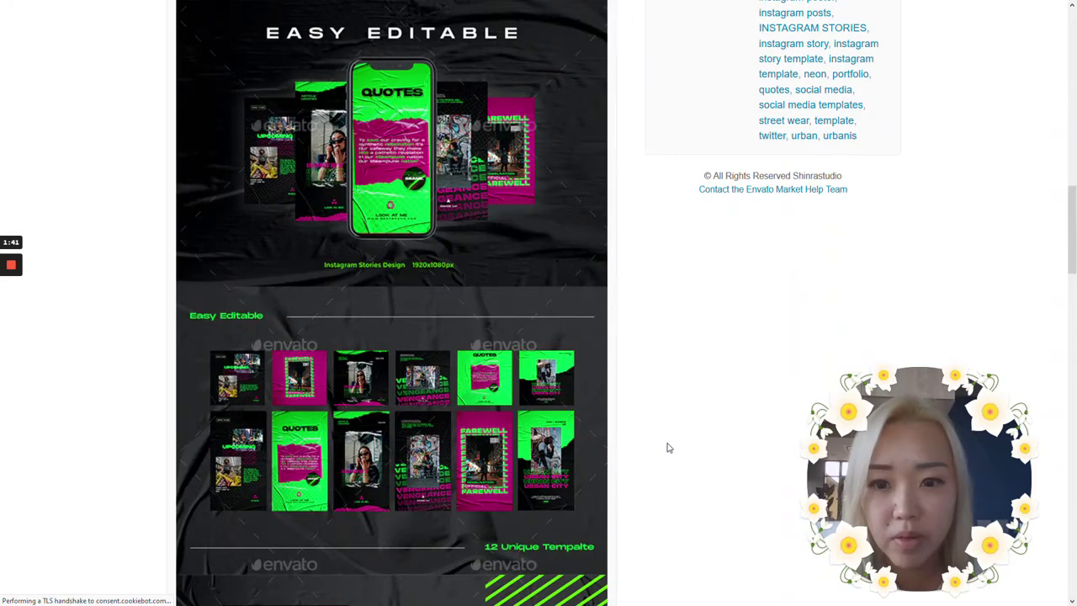
pyautogui.scroll(9, 666, 449)
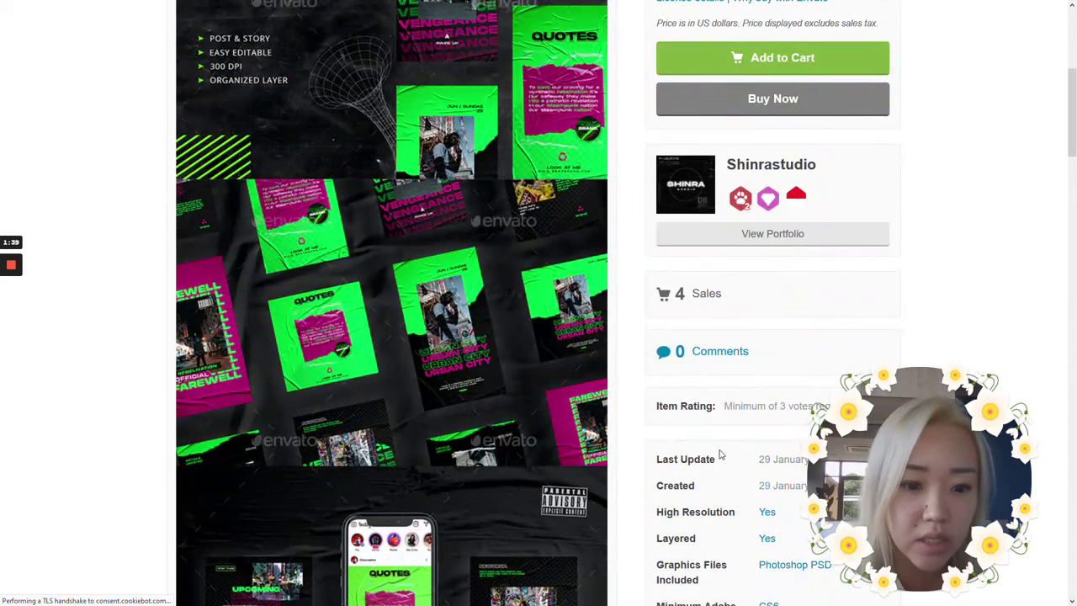
pyautogui.scroll(-5, 752, 474)
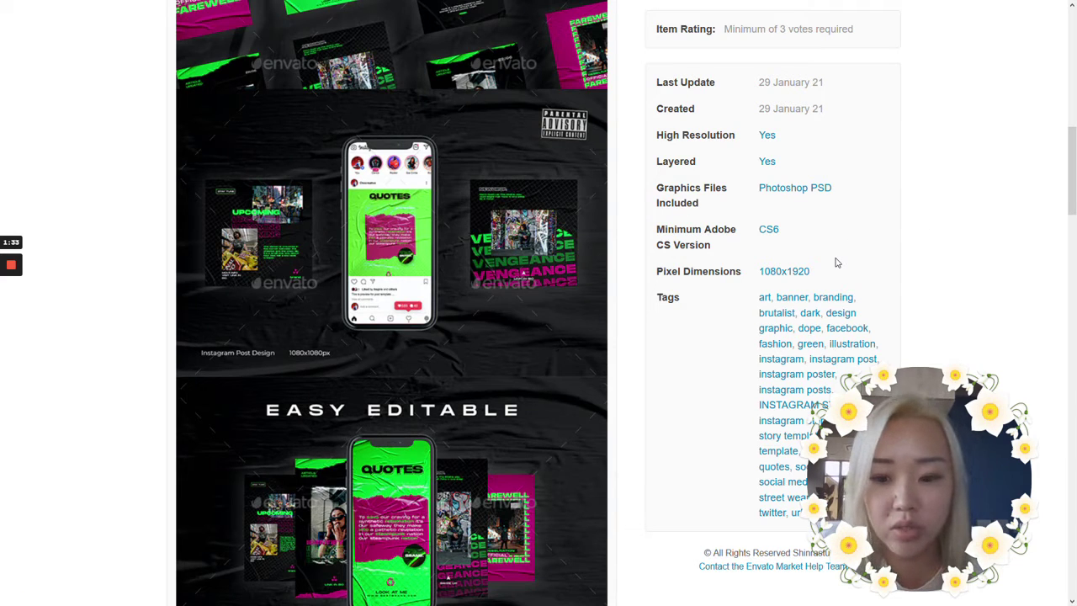
pyautogui.scroll(10, 813, 144)
pyautogui.moveTo(928, 6)
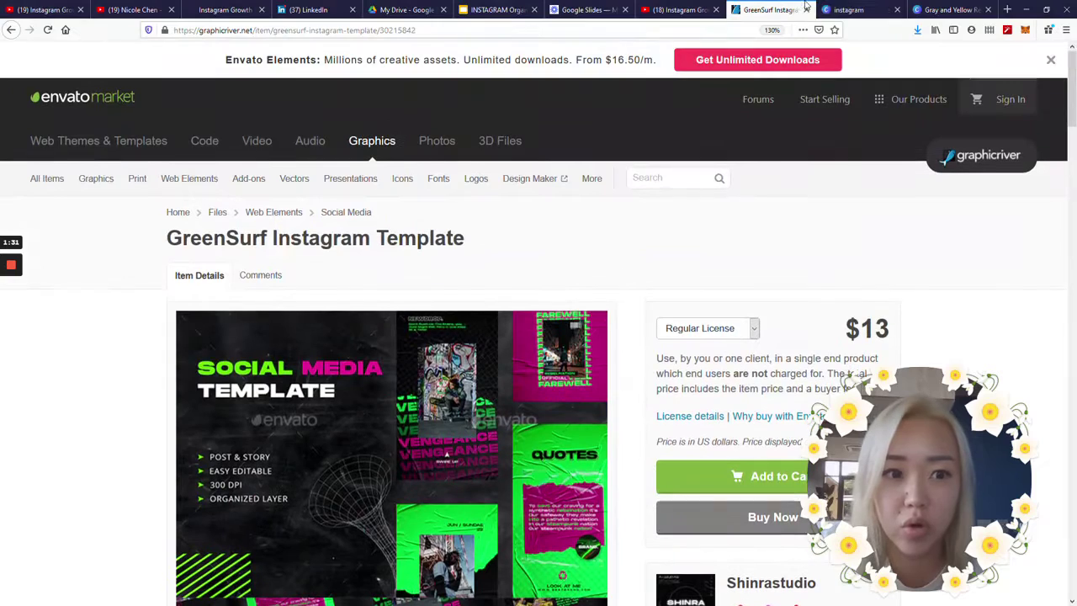
pyautogui.press('F11')
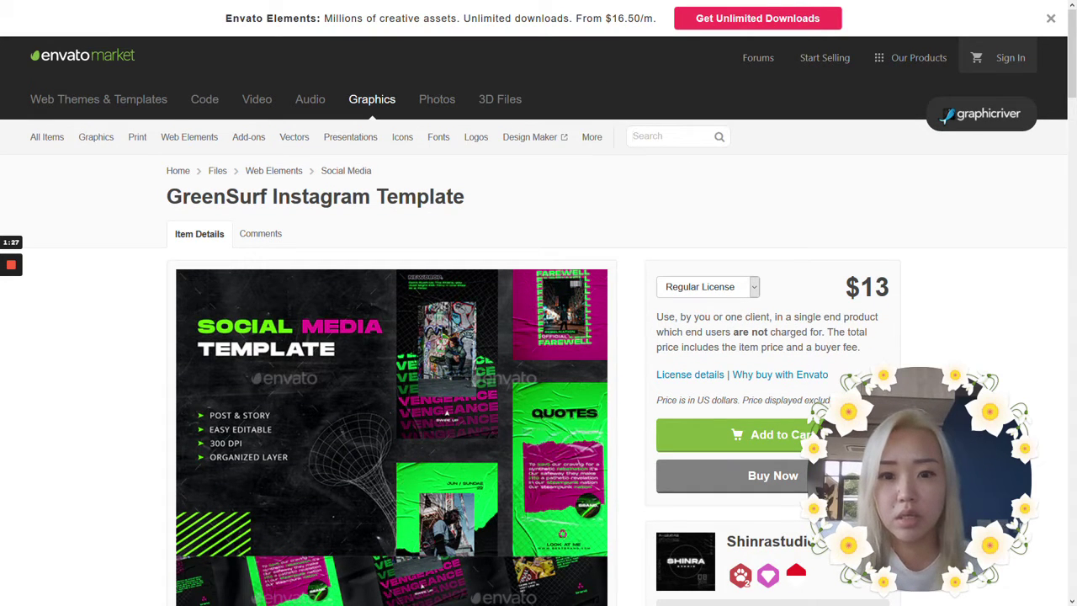
# Search Envato Market for "instagram presets".
pyautogui.write('inst')
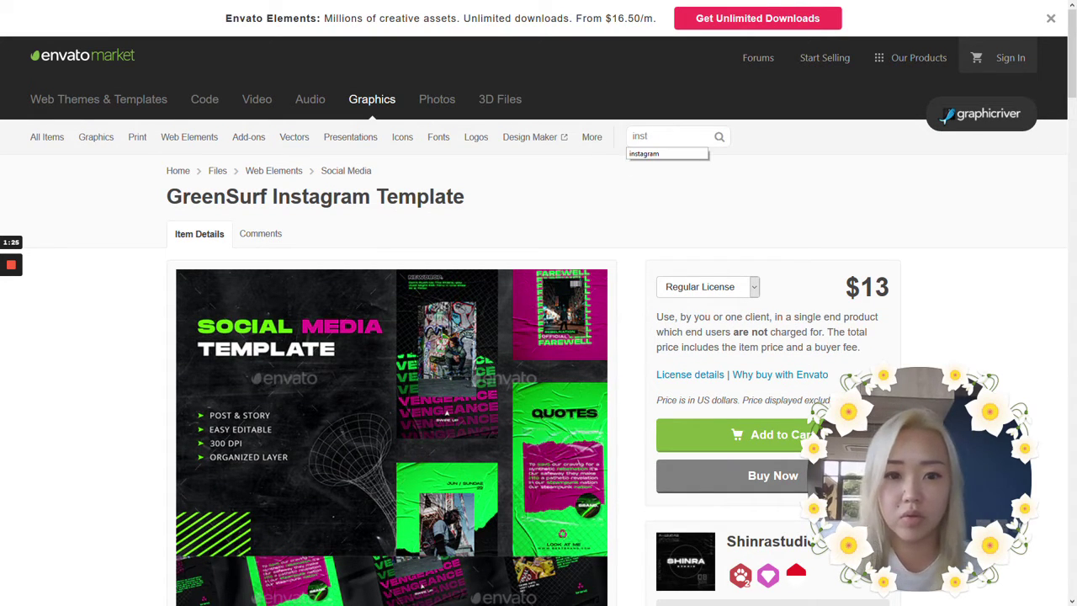
pyautogui.write('agram presets')
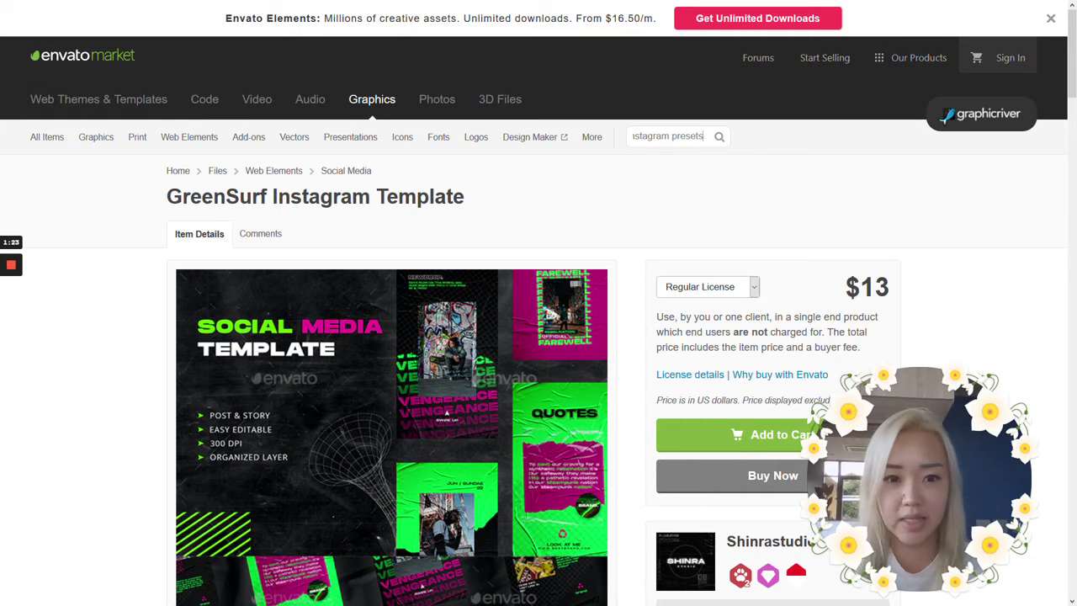
pyautogui.click(717, 136)
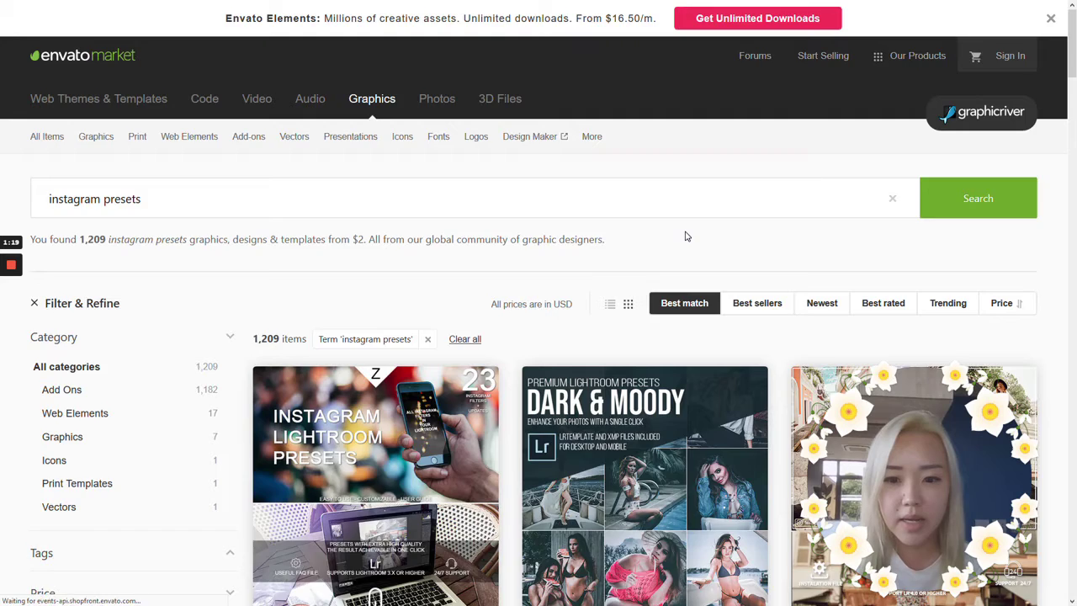
# Browse the Lightroom preset packs in the search results, comparing their preview styles and prices.
pyautogui.scroll(-5, 665, 233)
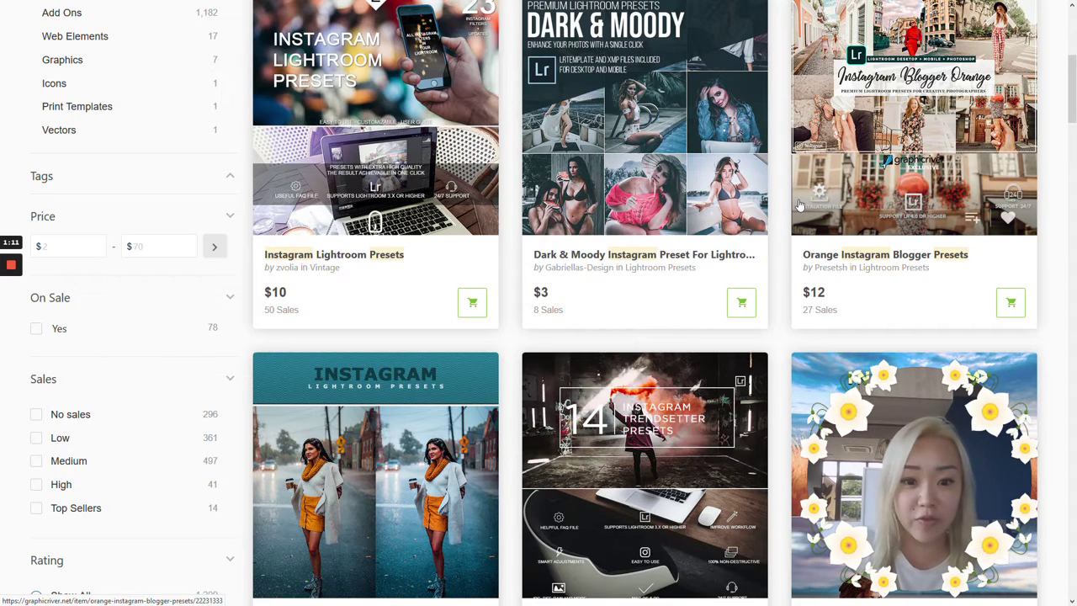
pyautogui.scroll(-5, 793, 204)
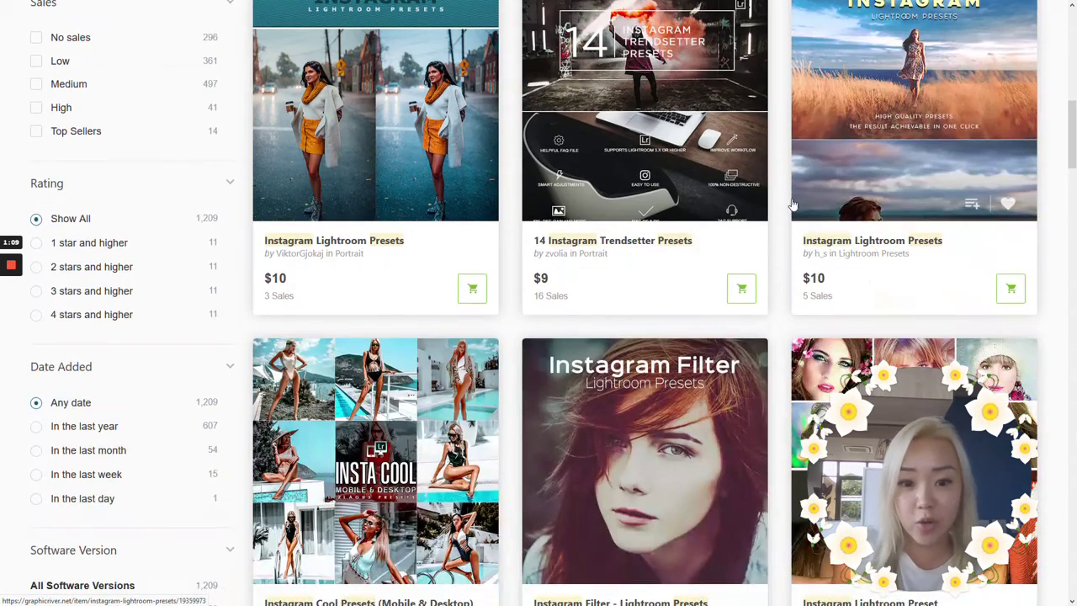
pyautogui.scroll(-5, 447, 325)
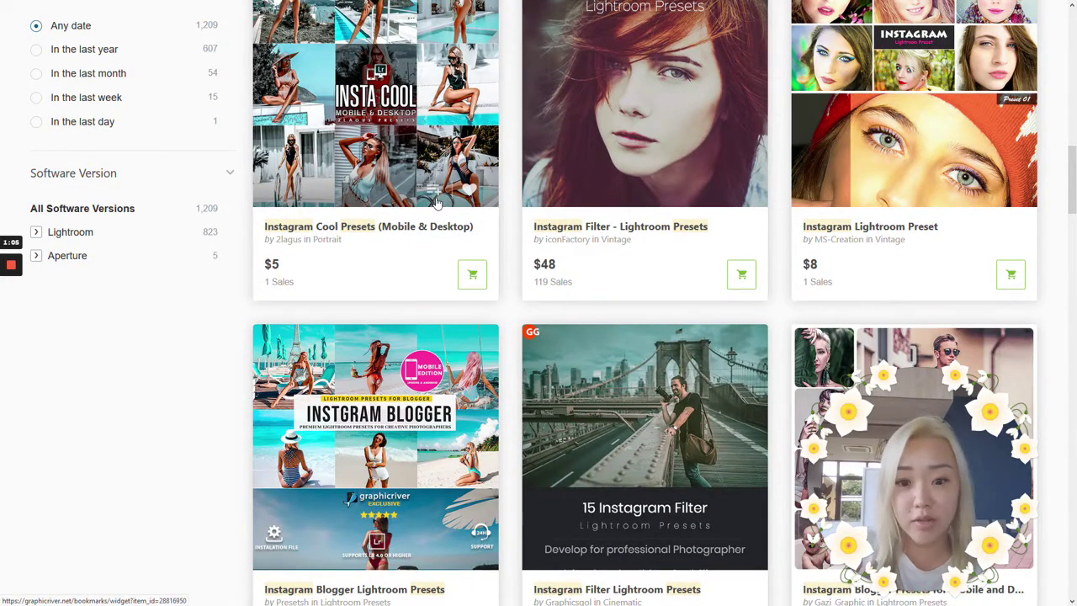
pyautogui.scroll(-5, 414, 370)
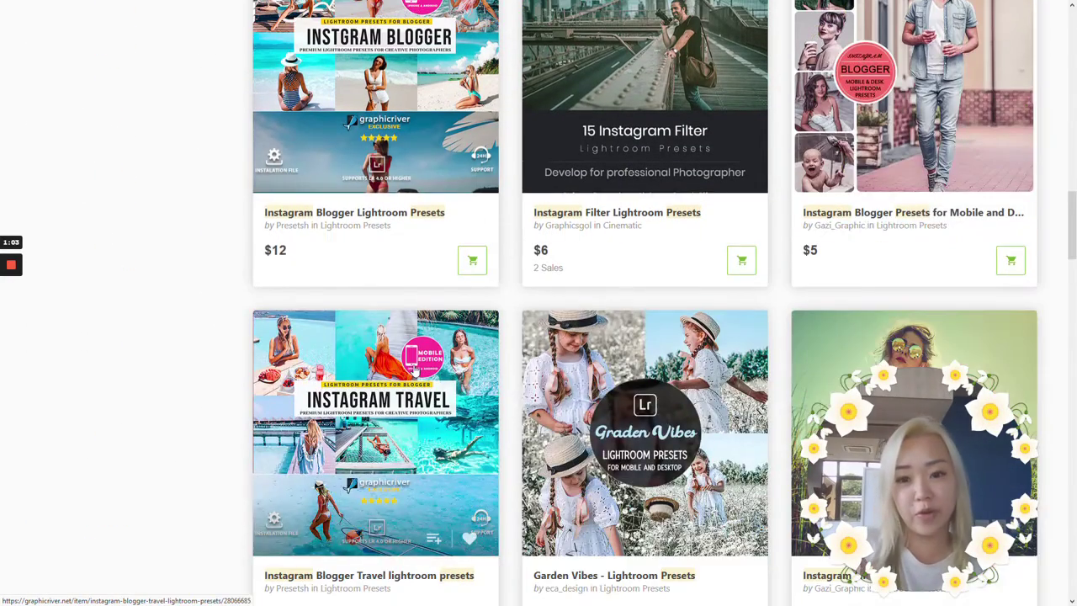
pyautogui.scroll(-5, 414, 370)
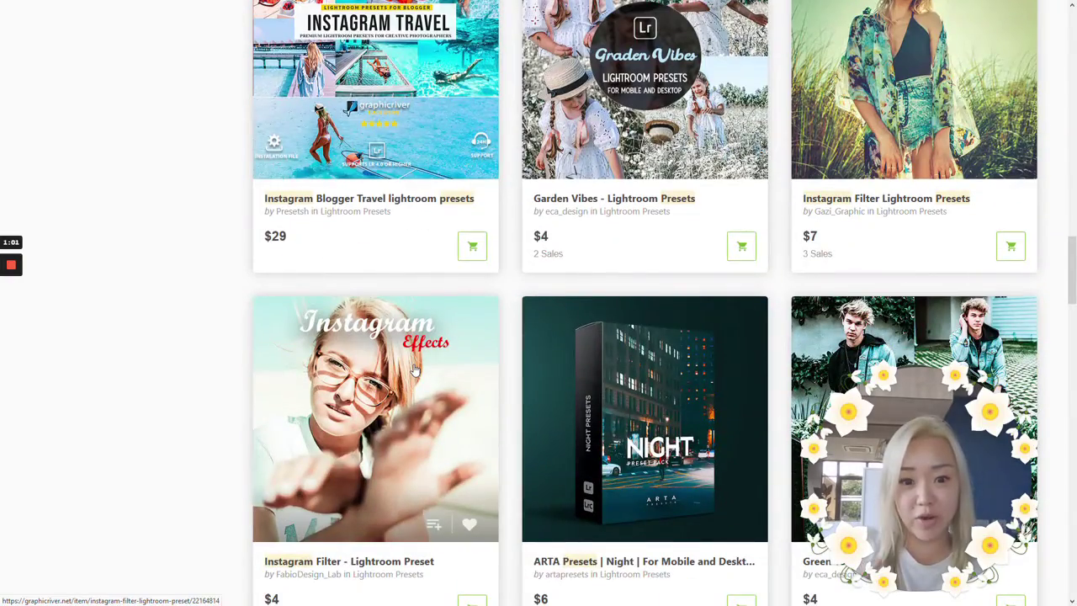
pyautogui.scroll(-15, 414, 370)
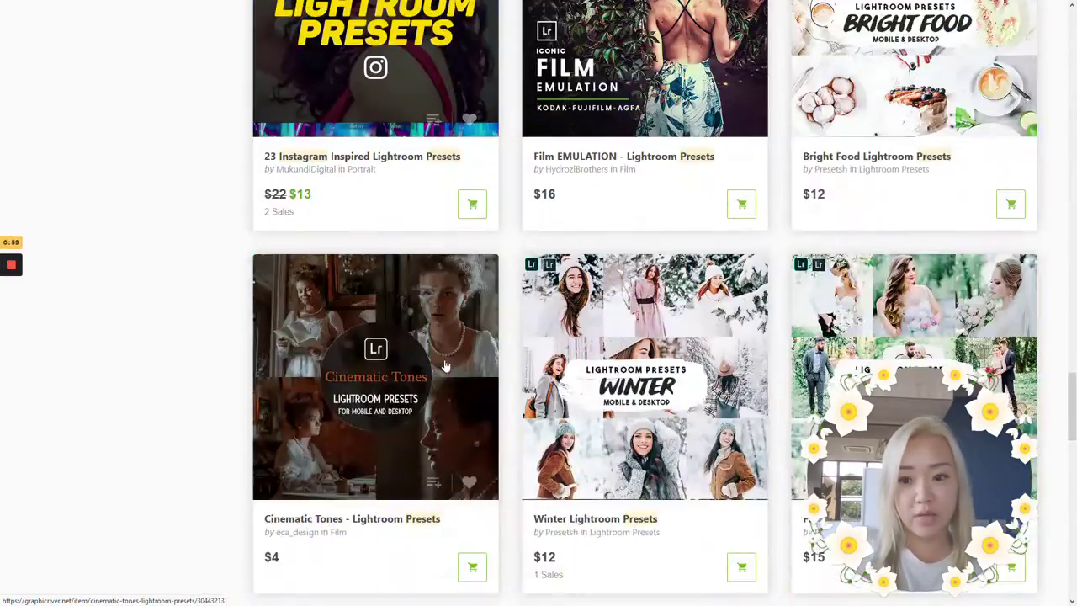
# Go to page 2 of the "instagram presets" results and open the White Blogger Lightroom Presets item.
pyautogui.scroll(-10, 444, 364)
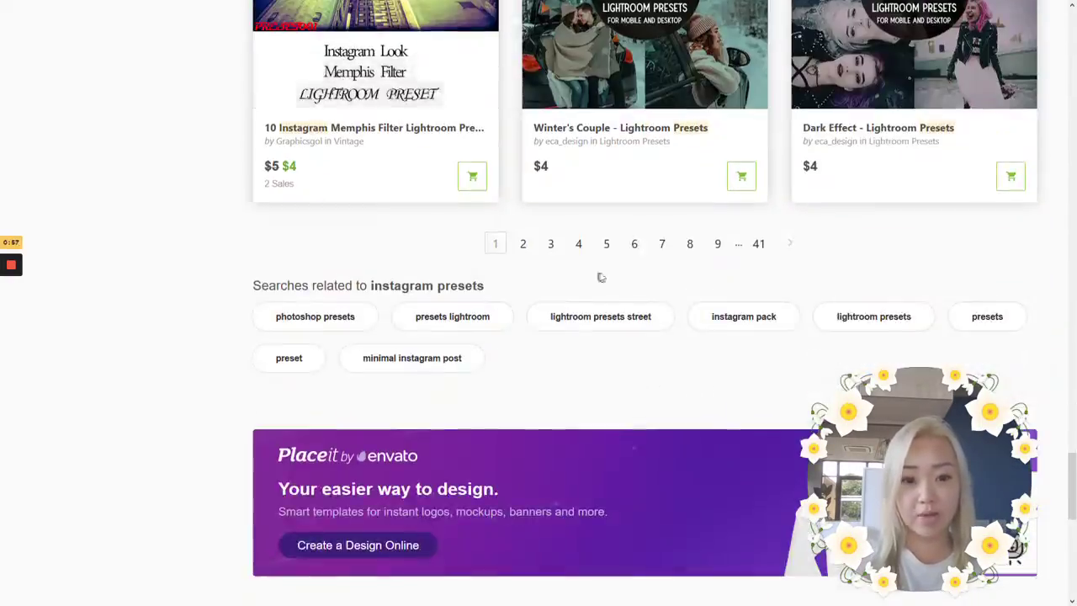
pyautogui.click(524, 243)
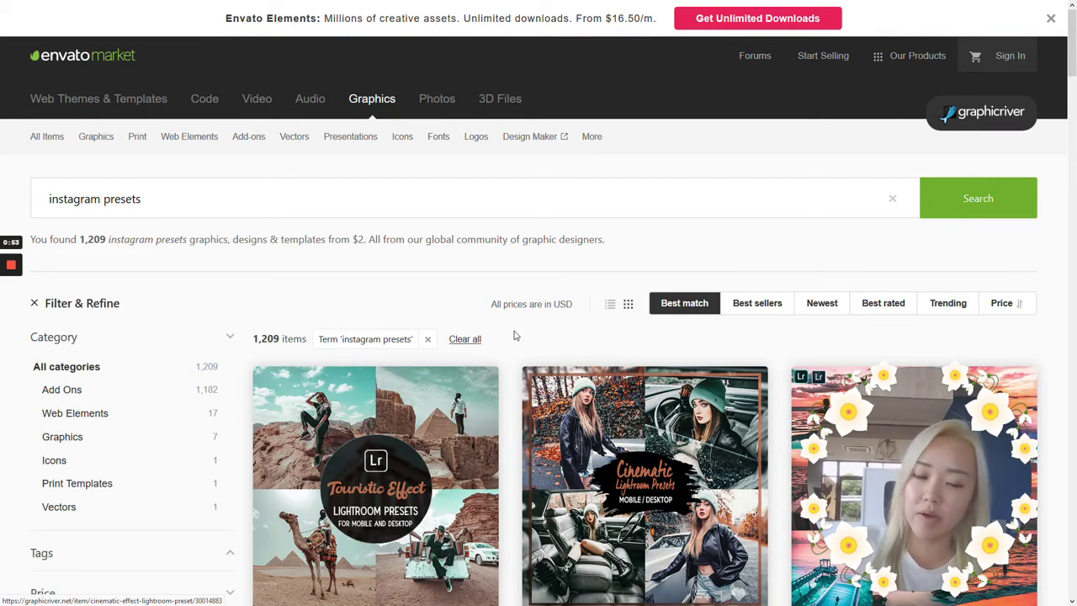
pyautogui.scroll(-5, 516, 335)
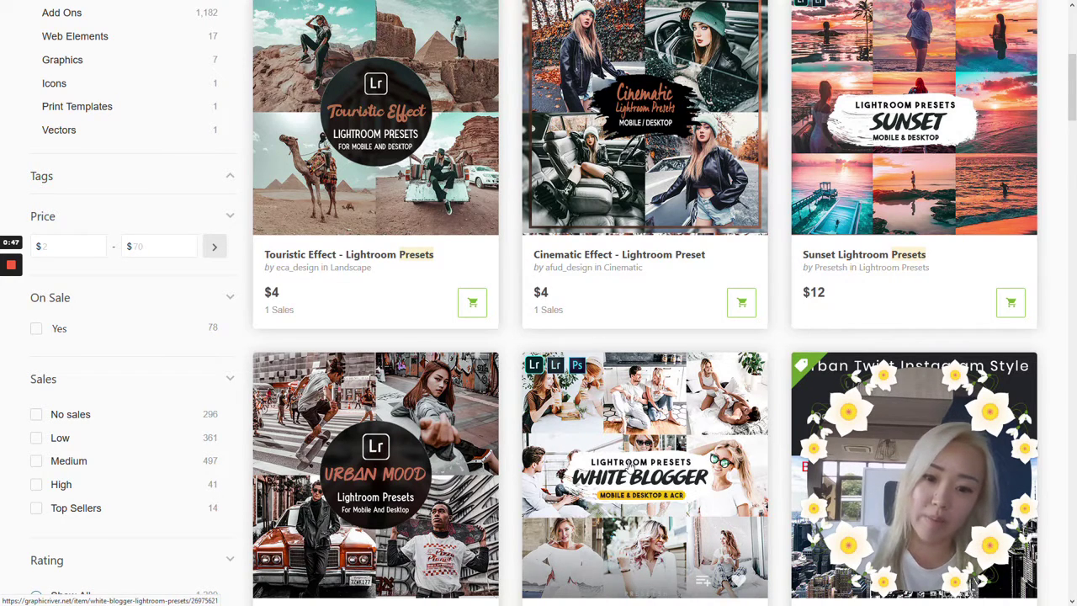
pyautogui.click(629, 465)
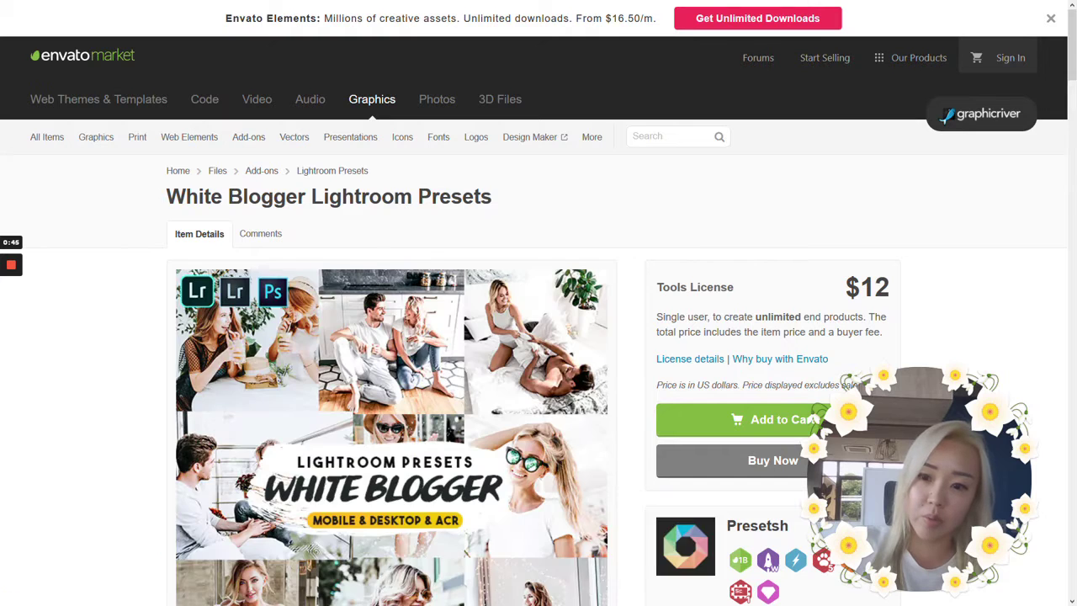
# Examine the White Blogger presets' before-and-after photos, included add-on files, supported software versions and feature list.
pyautogui.scroll(-4, 644, 333)
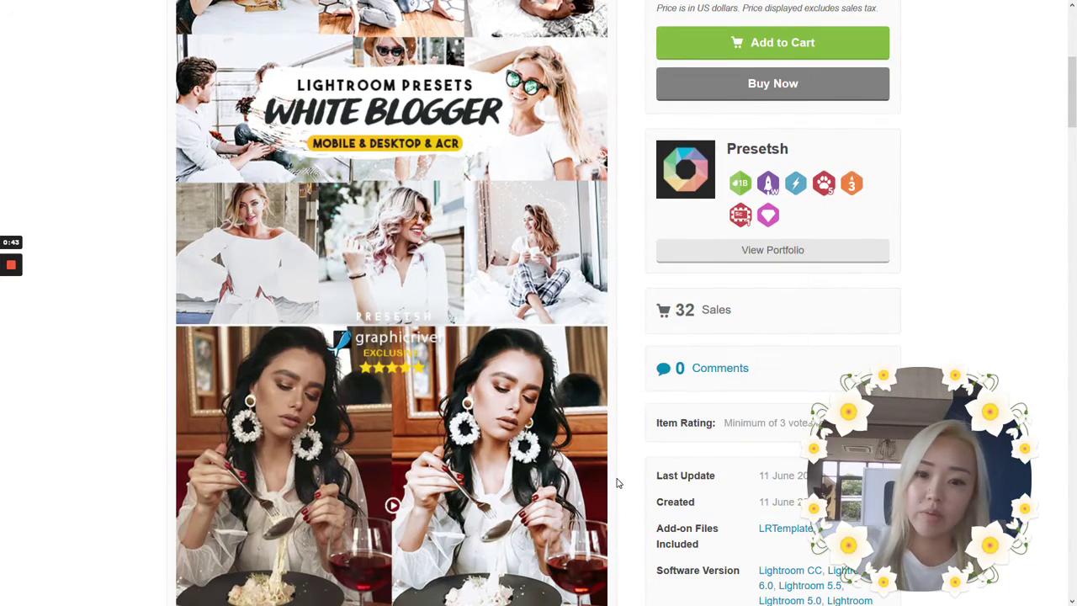
pyautogui.scroll(-4, 623, 476)
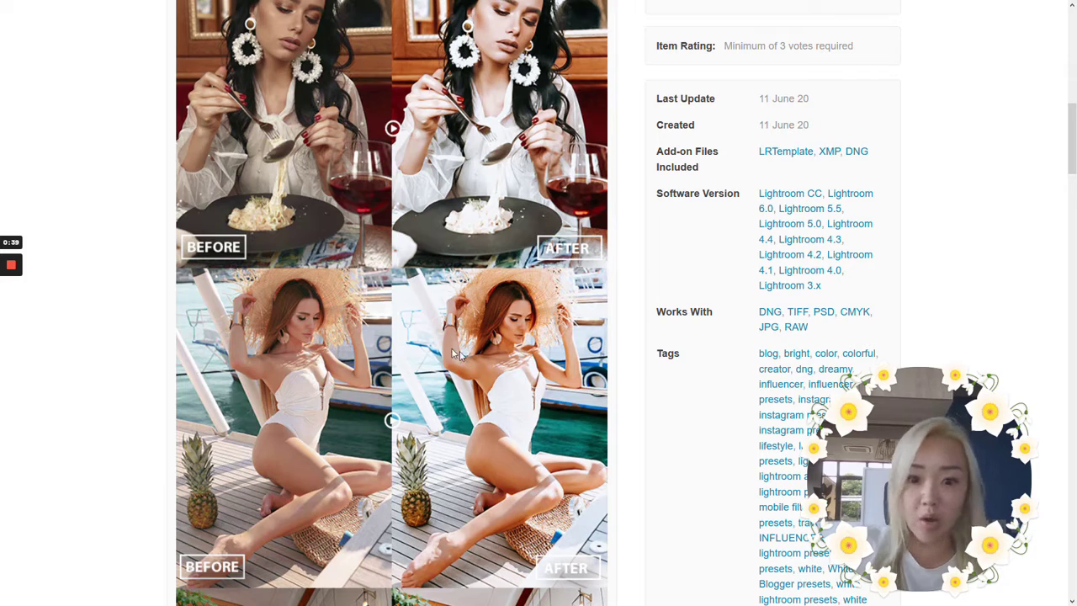
pyautogui.scroll(-4, 447, 352)
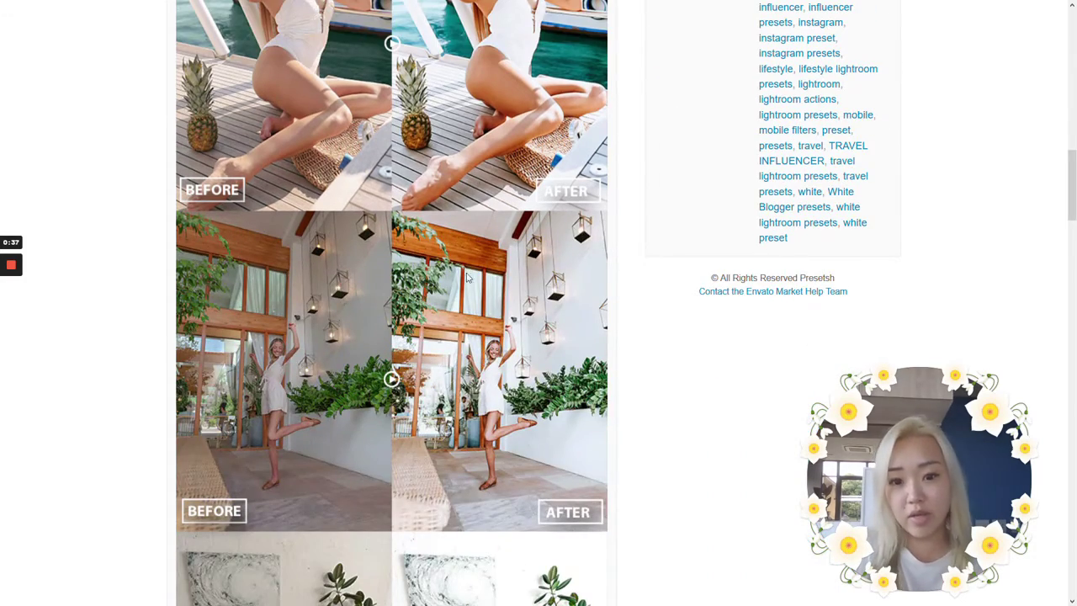
pyautogui.scroll(-18, 468, 278)
pyautogui.scroll(4, 507, 362)
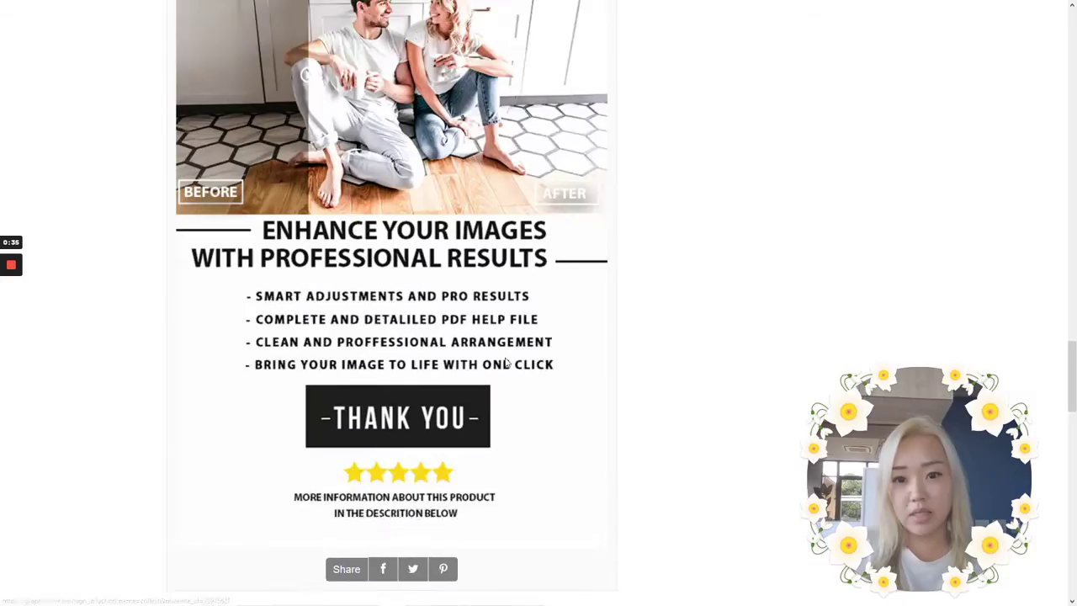
pyautogui.scroll(18, 507, 362)
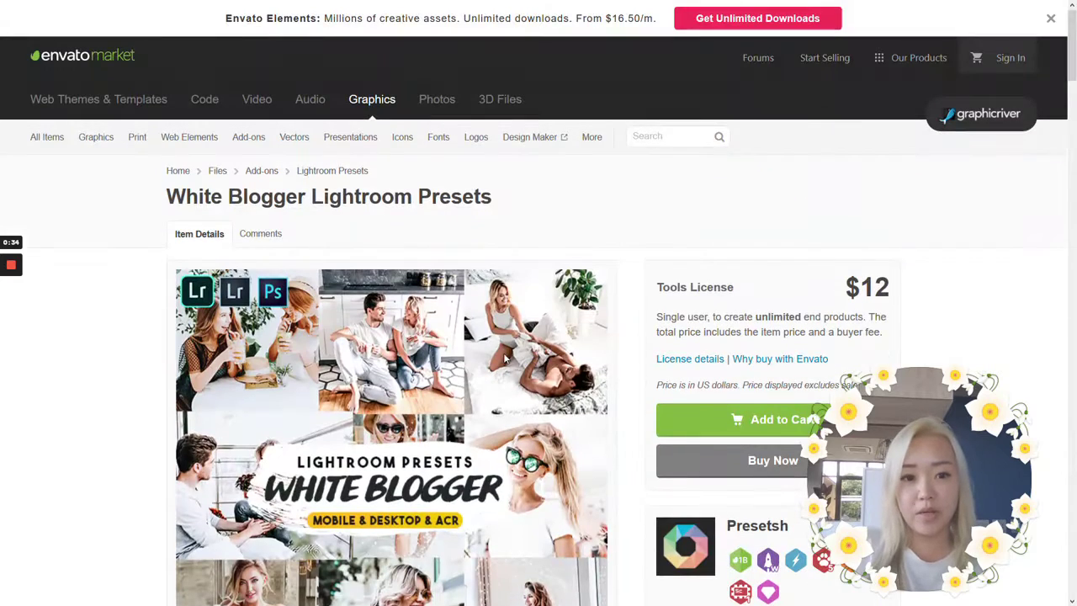
pyautogui.moveTo(579, 139)
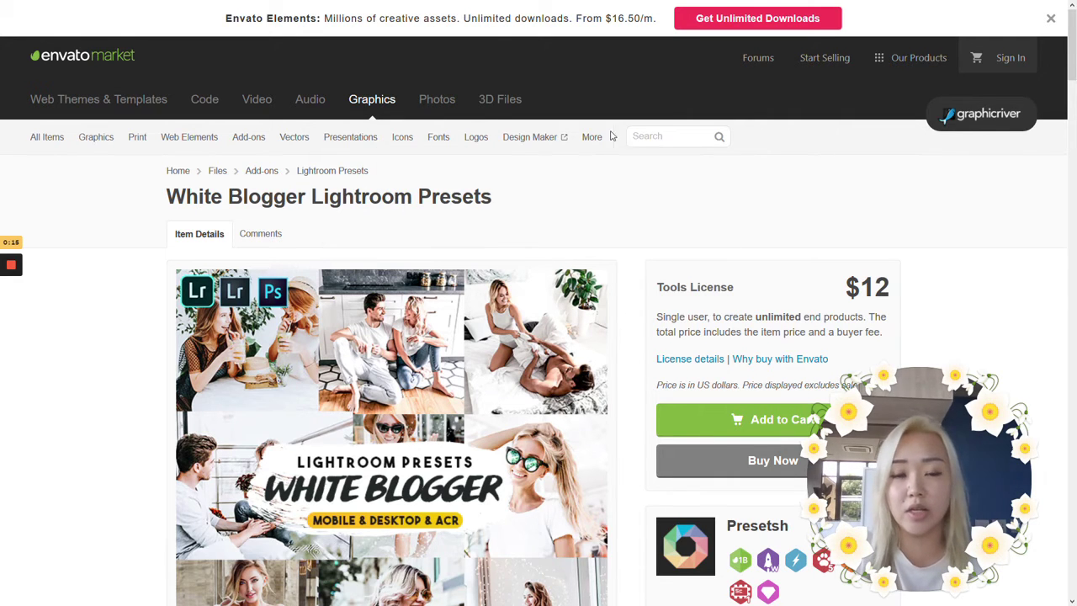
pyautogui.moveTo(582, 6)
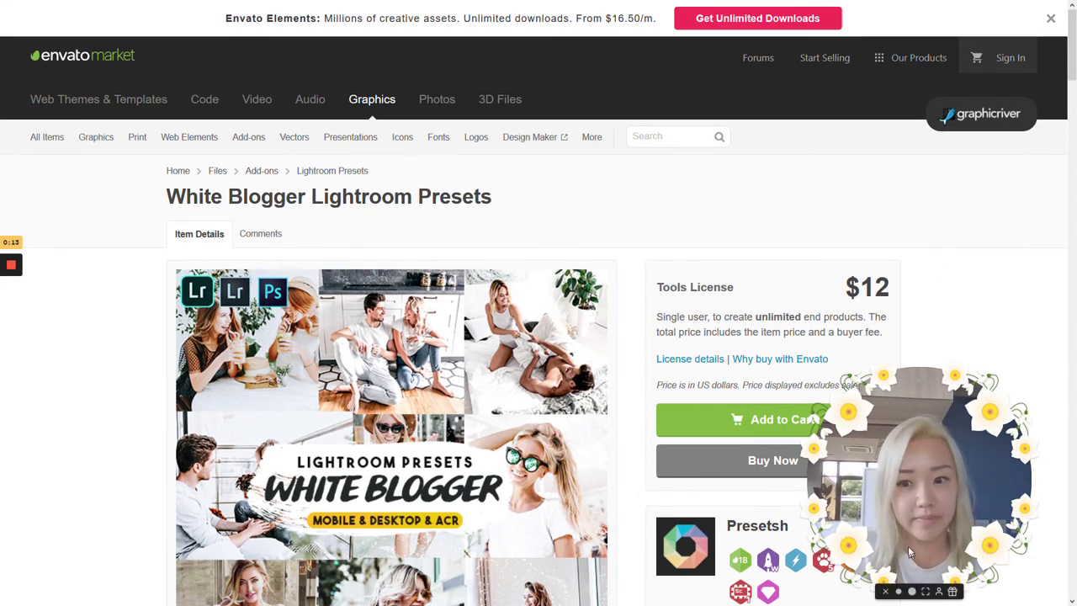